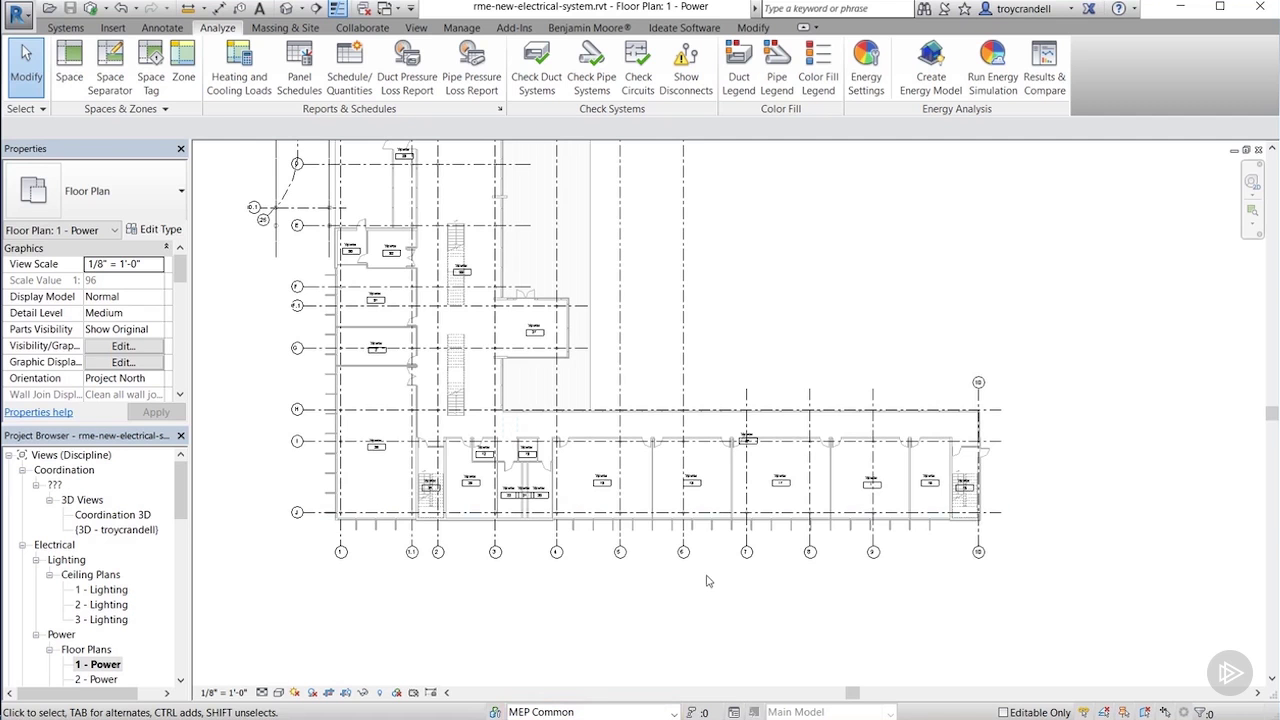
Switch the active workset from MEP Common to Electrical.
{"action": "left_click", "coordinate": [672, 712]}
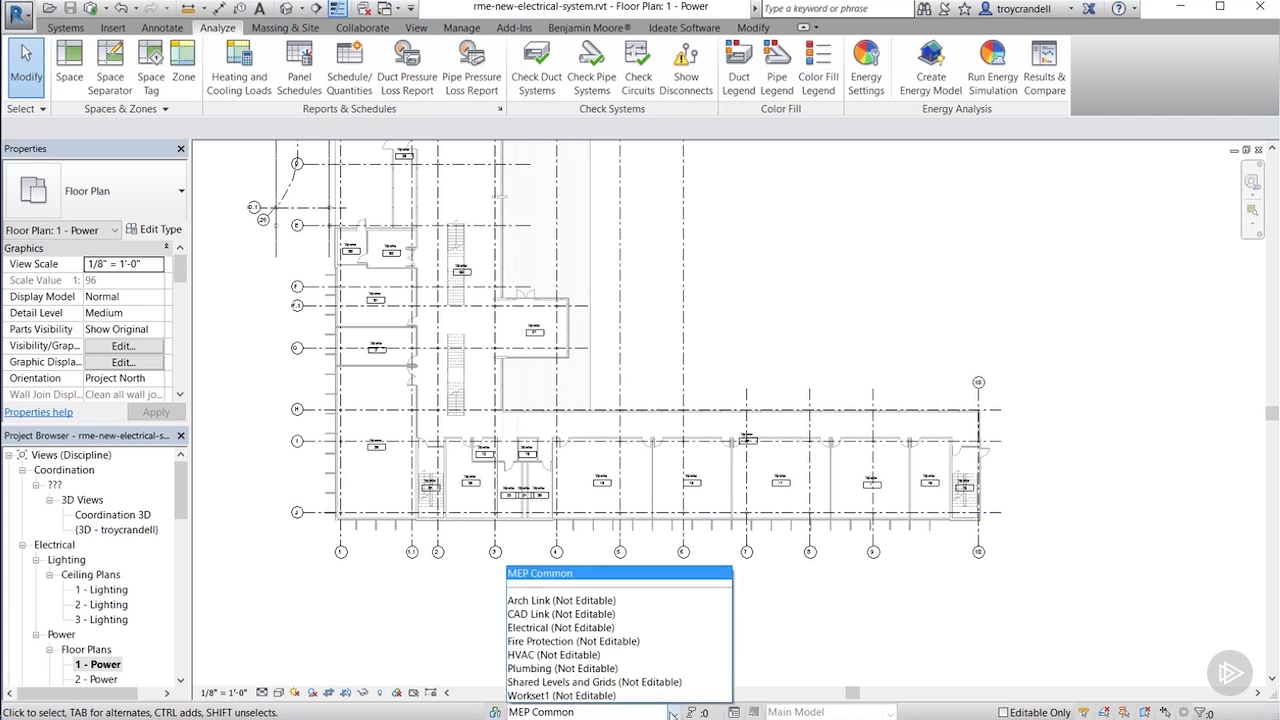
{"action": "left_click", "coordinate": [585, 628]}
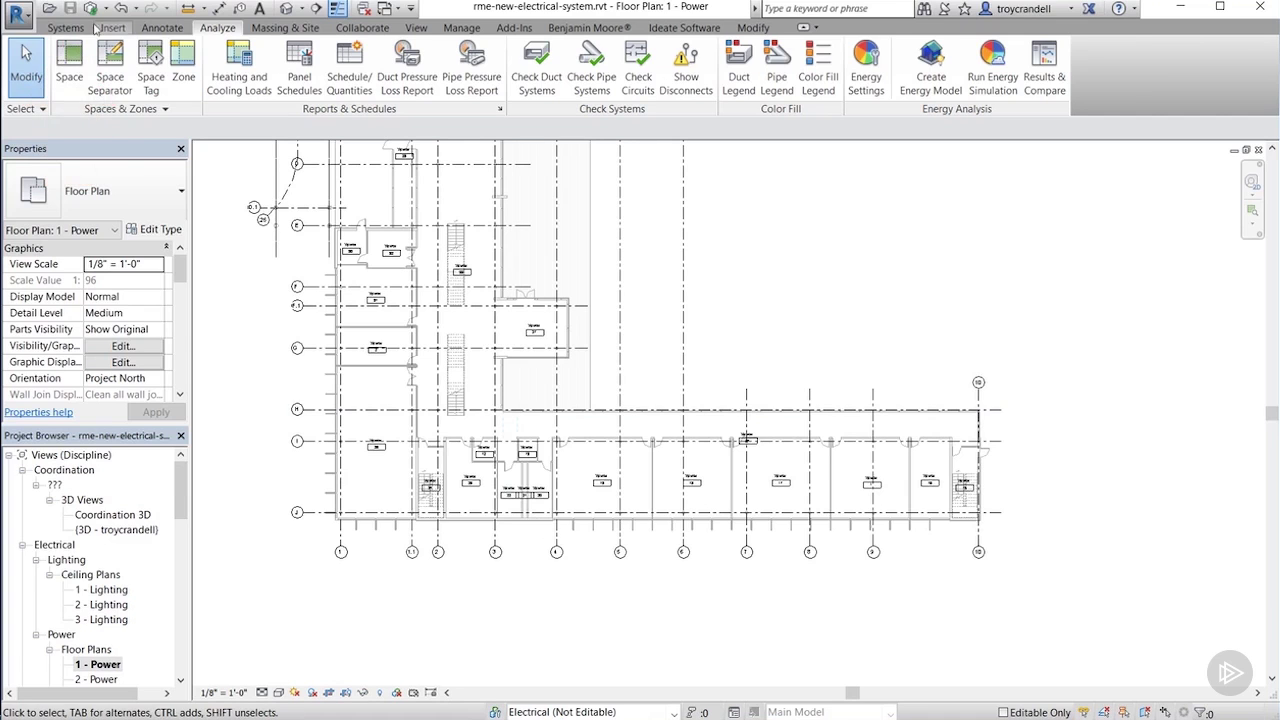
Start the Electrical Equipment tool from the Systems tab and open its type list.
{"action": "left_click", "coordinate": [66, 28]}
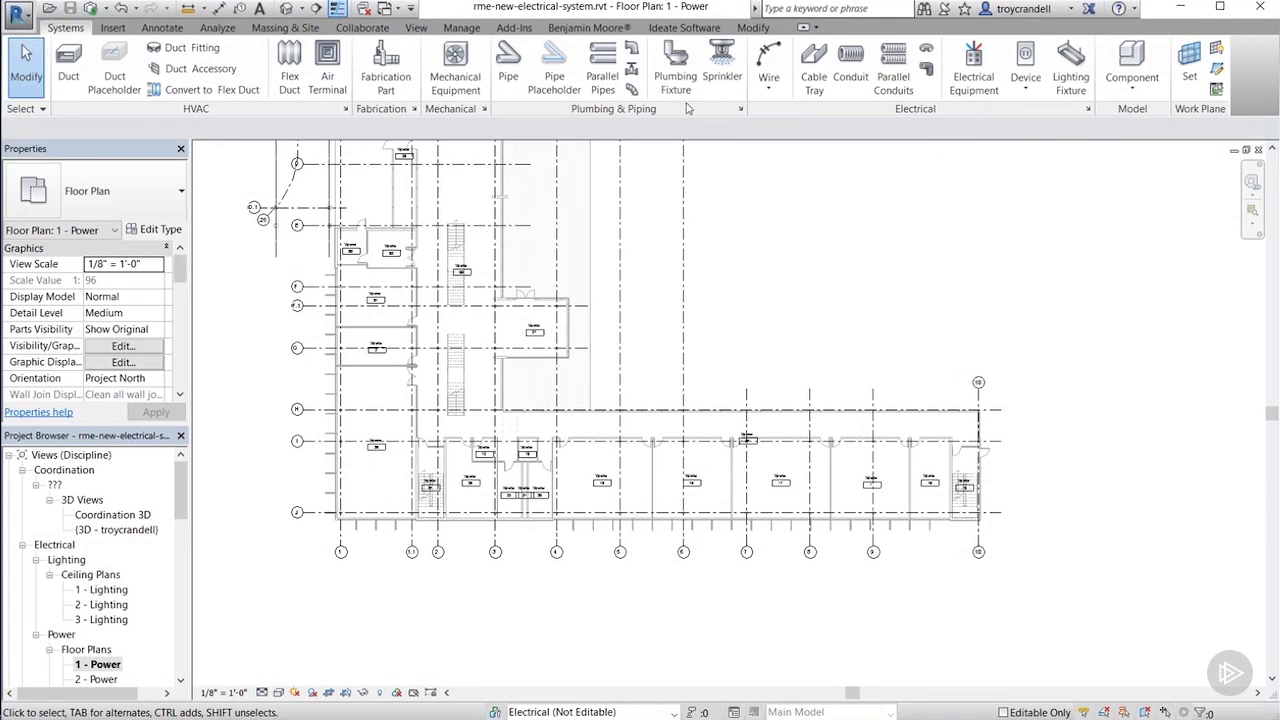
{"action": "left_click", "coordinate": [963, 80]}
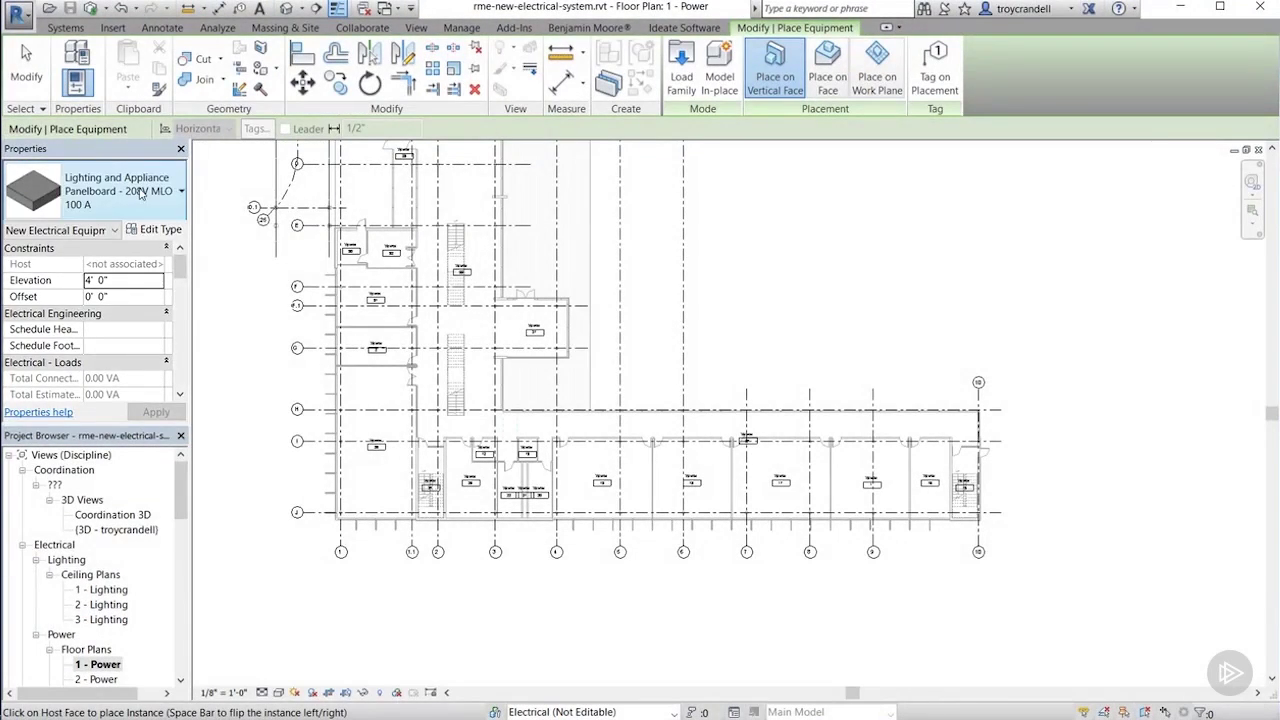
{"action": "left_click", "coordinate": [140, 193]}
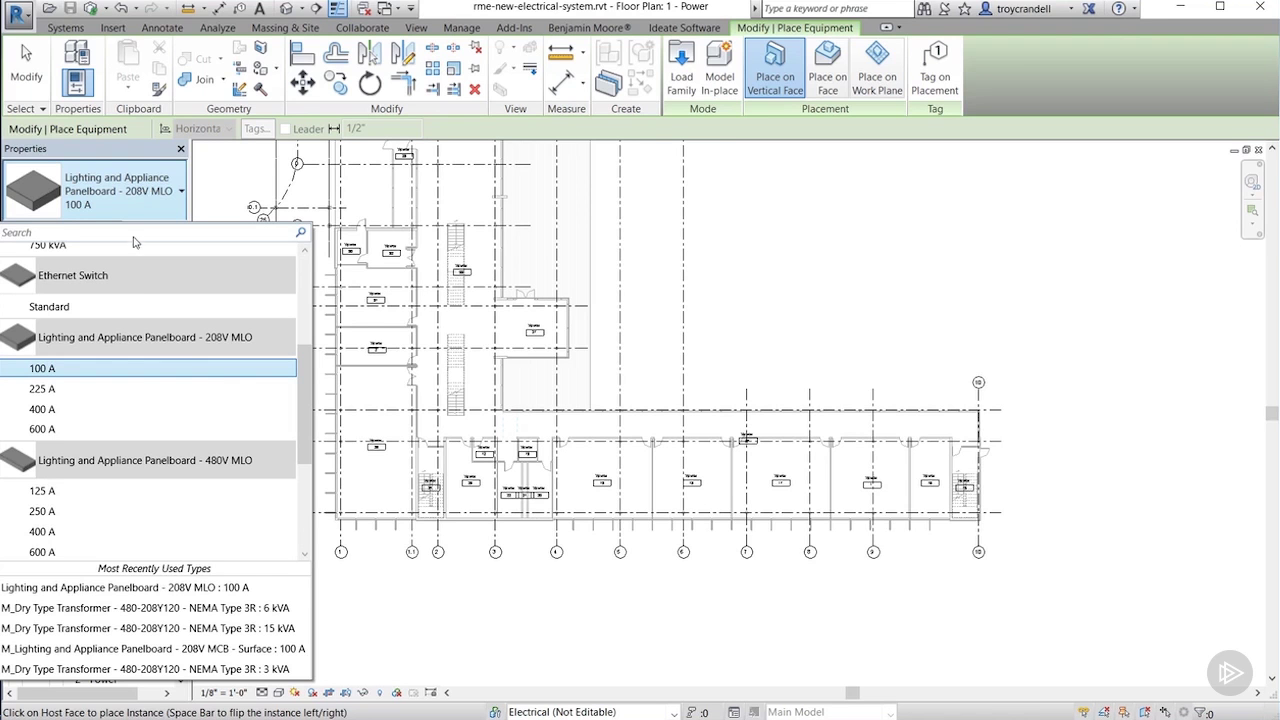
Choose the Lighting and Appliance Panelboard - 208V MLO 100 A type and zoom in on Space 2.
{"action": "left_click", "coordinate": [85, 370]}
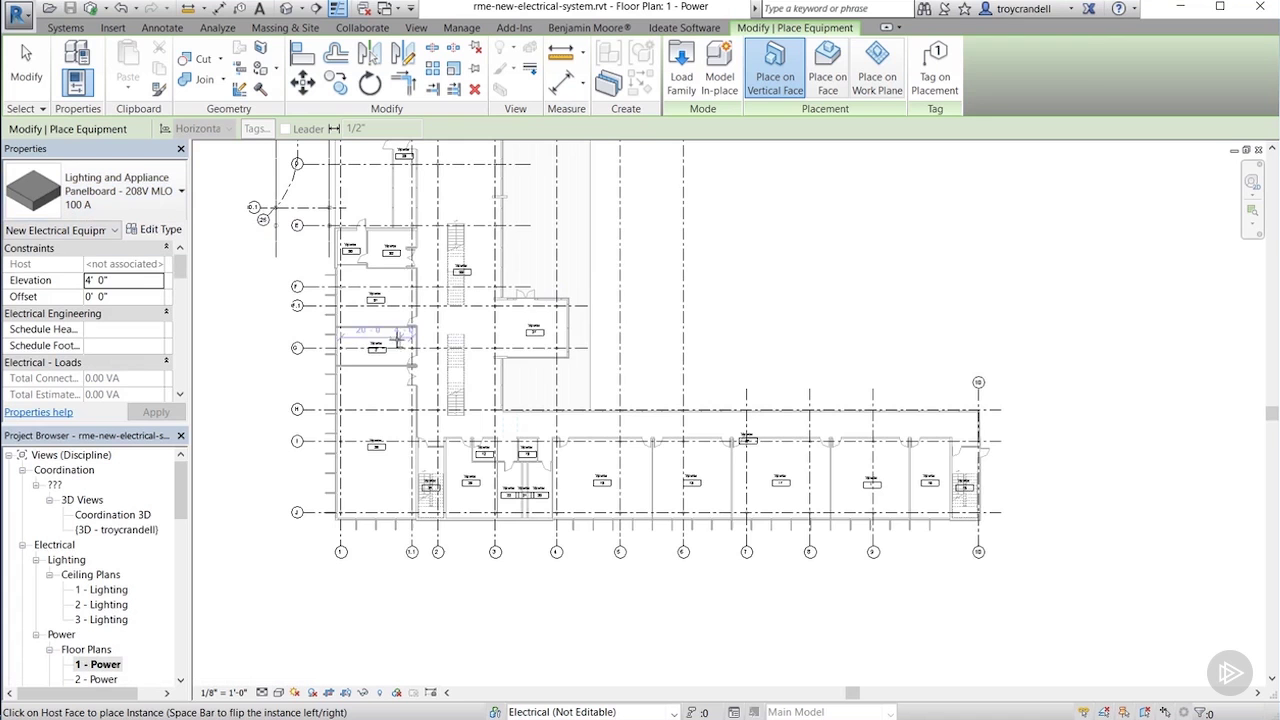
{"action": "scroll", "coordinate": [387, 350], "scroll_direction": "up", "scroll_amount": 1}
{"action": "scroll", "coordinate": [387, 348], "scroll_direction": "up", "scroll_amount": 5}
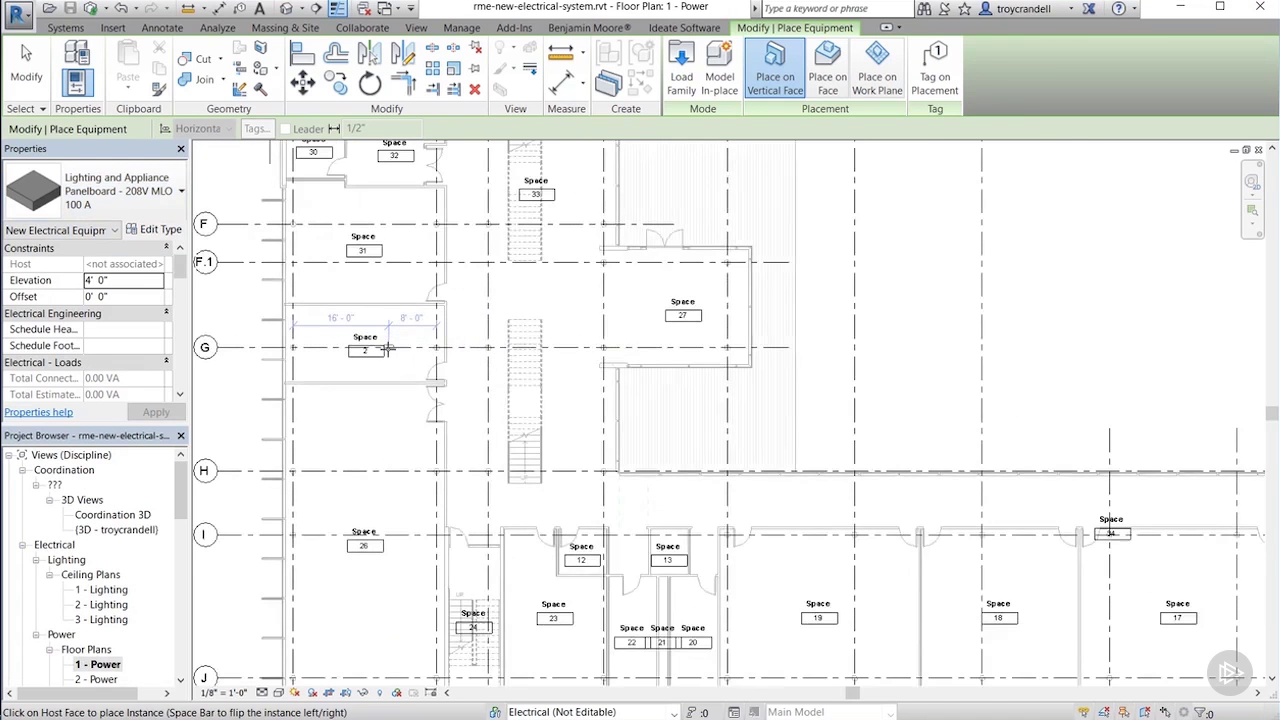
{"action": "middle_click_drag", "start_coordinate": [400, 324], "coordinate": [557, 328]}
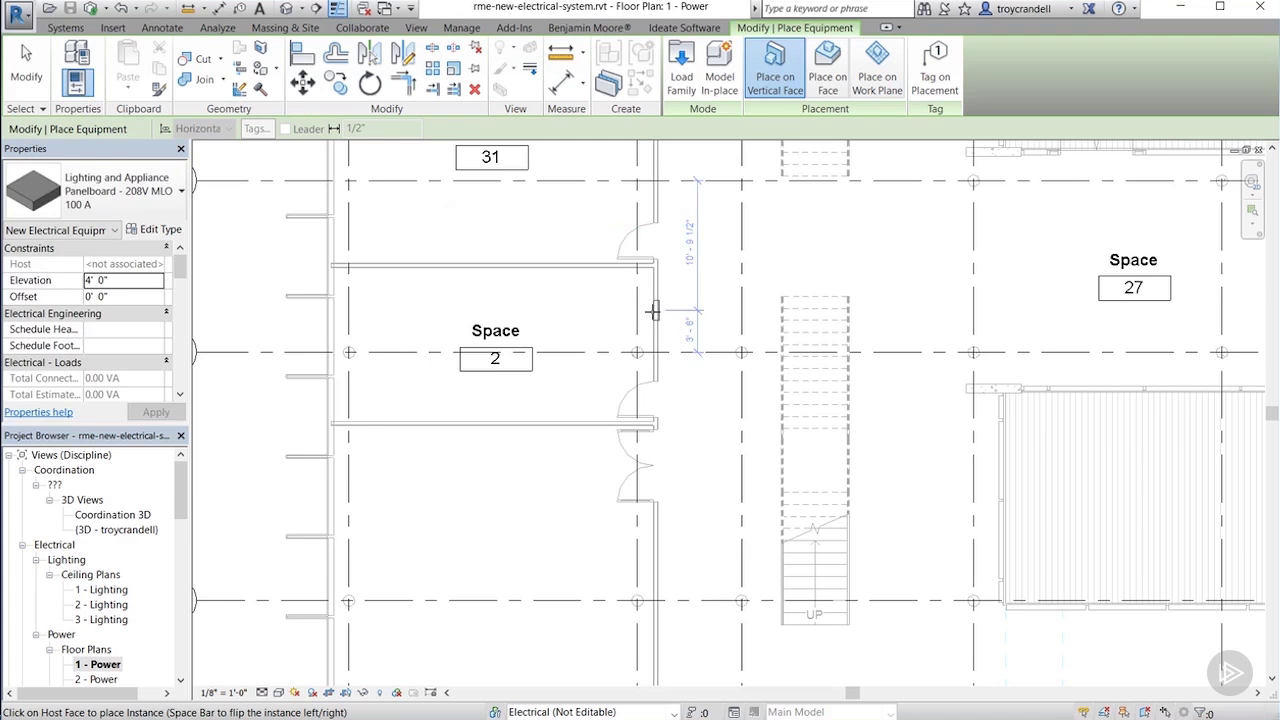
{"action": "scroll", "coordinate": [650, 323], "scroll_direction": "up", "scroll_amount": 2}
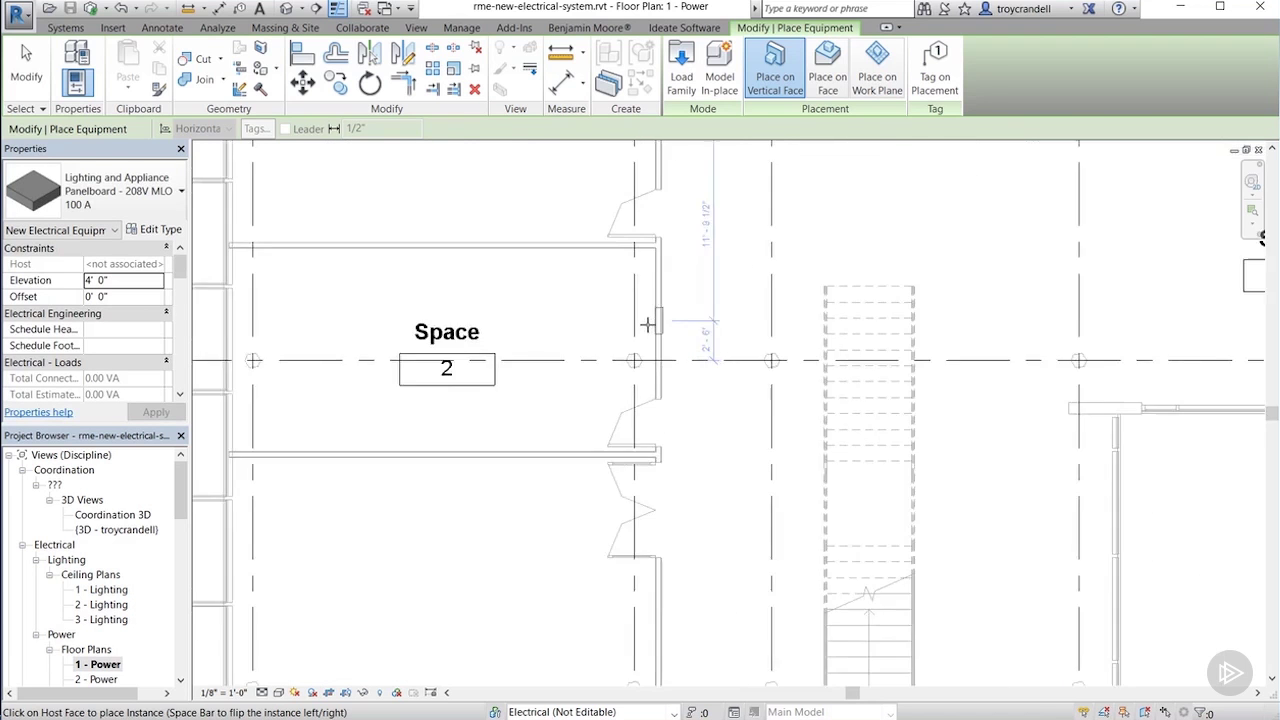
{"action": "scroll", "coordinate": [647, 324], "scroll_direction": "up", "scroll_amount": 2}
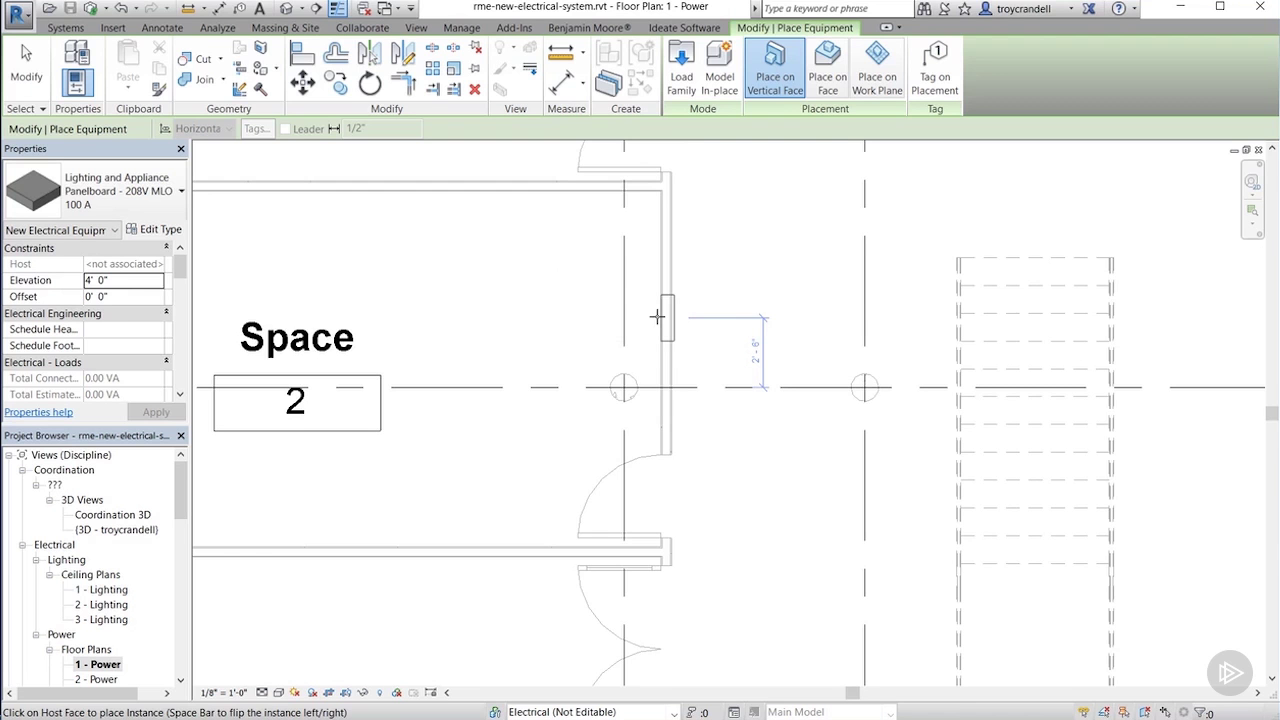
{"action": "scroll", "coordinate": [657, 316], "scroll_direction": "up", "scroll_amount": 2}
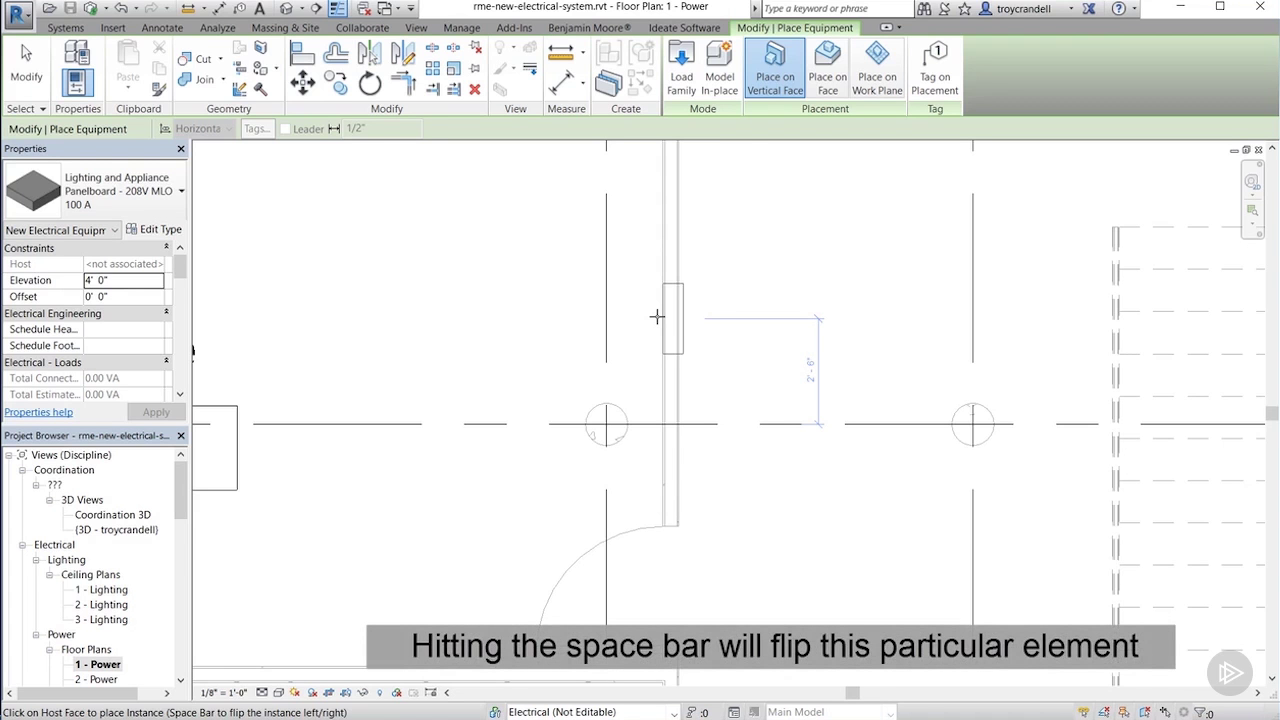
Flip the panelboard and mount it on the wall beside Space 2, facing into the room.
{"action": "key", "text": "space"}
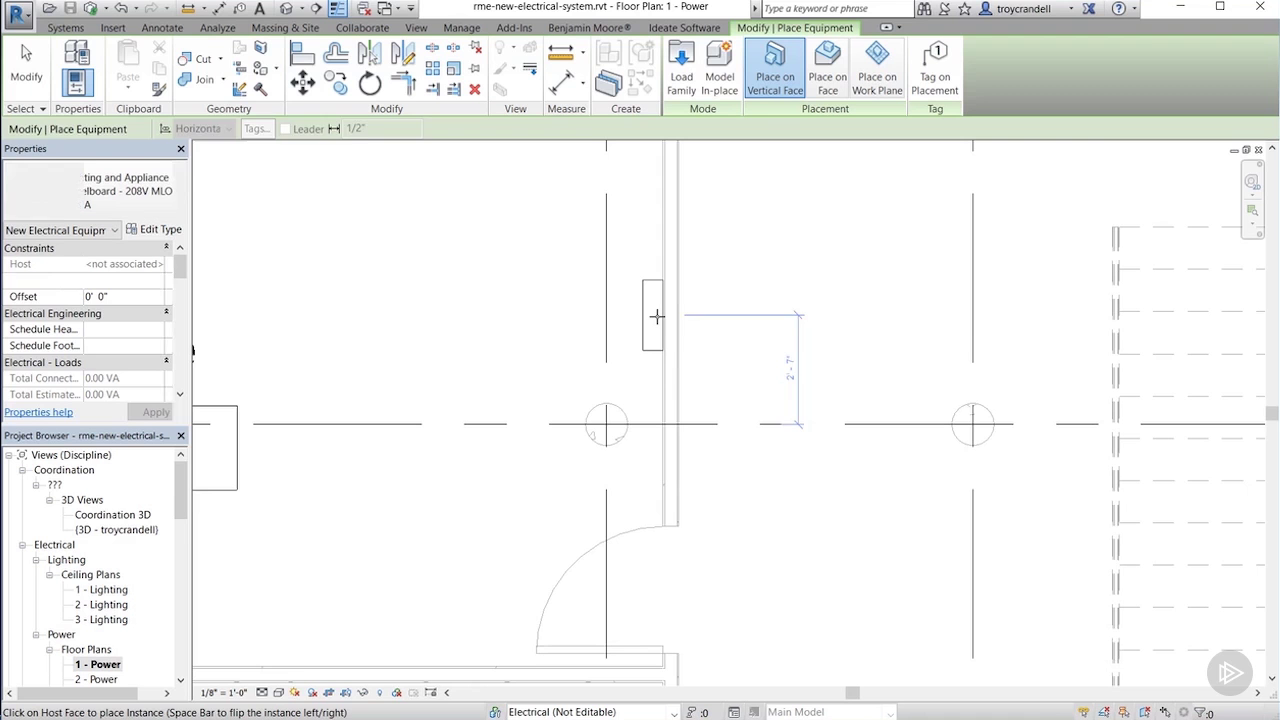
{"action": "left_click", "coordinate": [656, 316]}
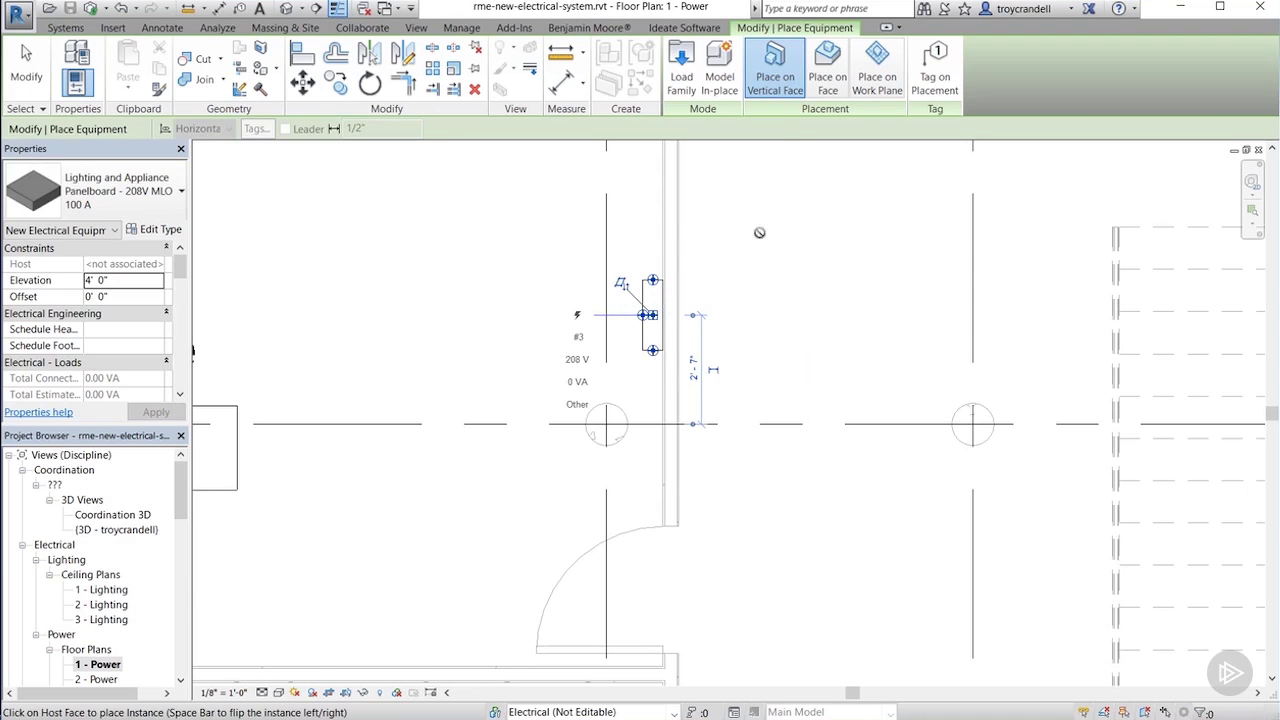
{"action": "scroll", "coordinate": [515, 268], "scroll_direction": "down", "scroll_amount": 3}
{"action": "key", "text": "Escape"}
{"action": "key", "text": "Escape"}
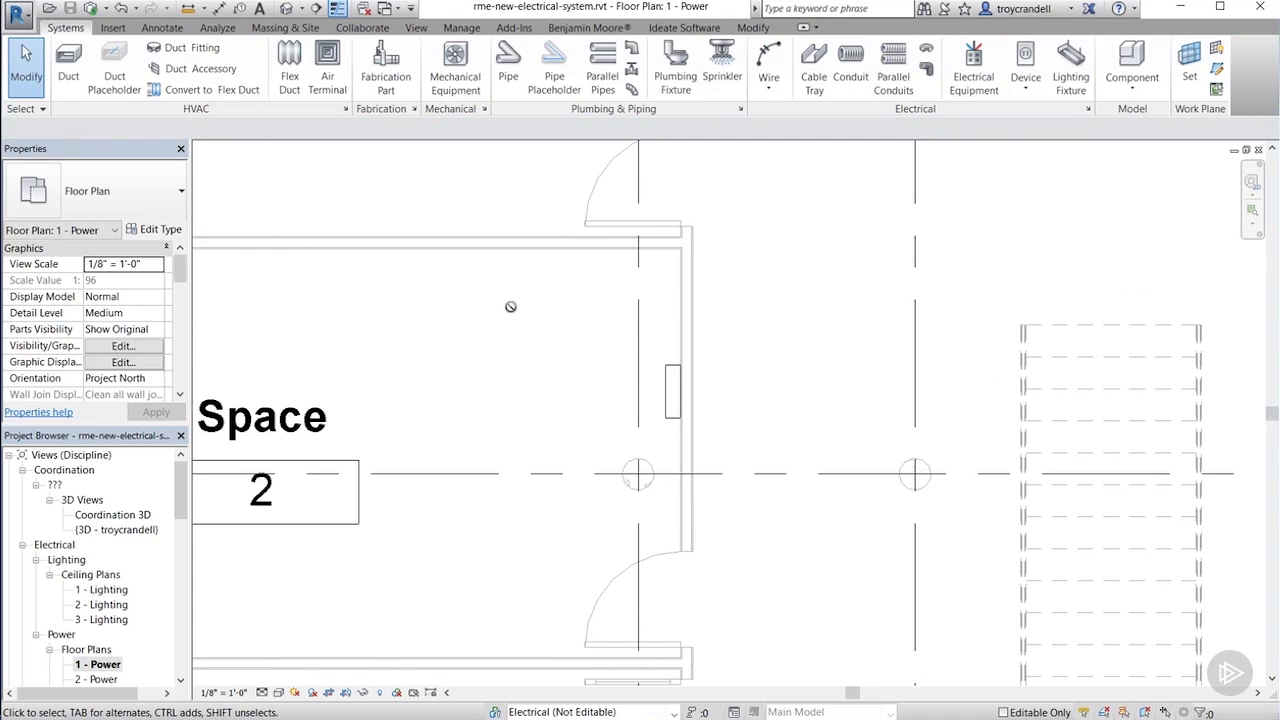
Zoom out, pan east past Spaces 14–17, and zoom in on Space 1.
{"action": "scroll", "coordinate": [510, 307], "scroll_direction": "down", "scroll_amount": 5}
{"action": "scroll", "coordinate": [600, 428], "scroll_direction": "down", "scroll_amount": 1}
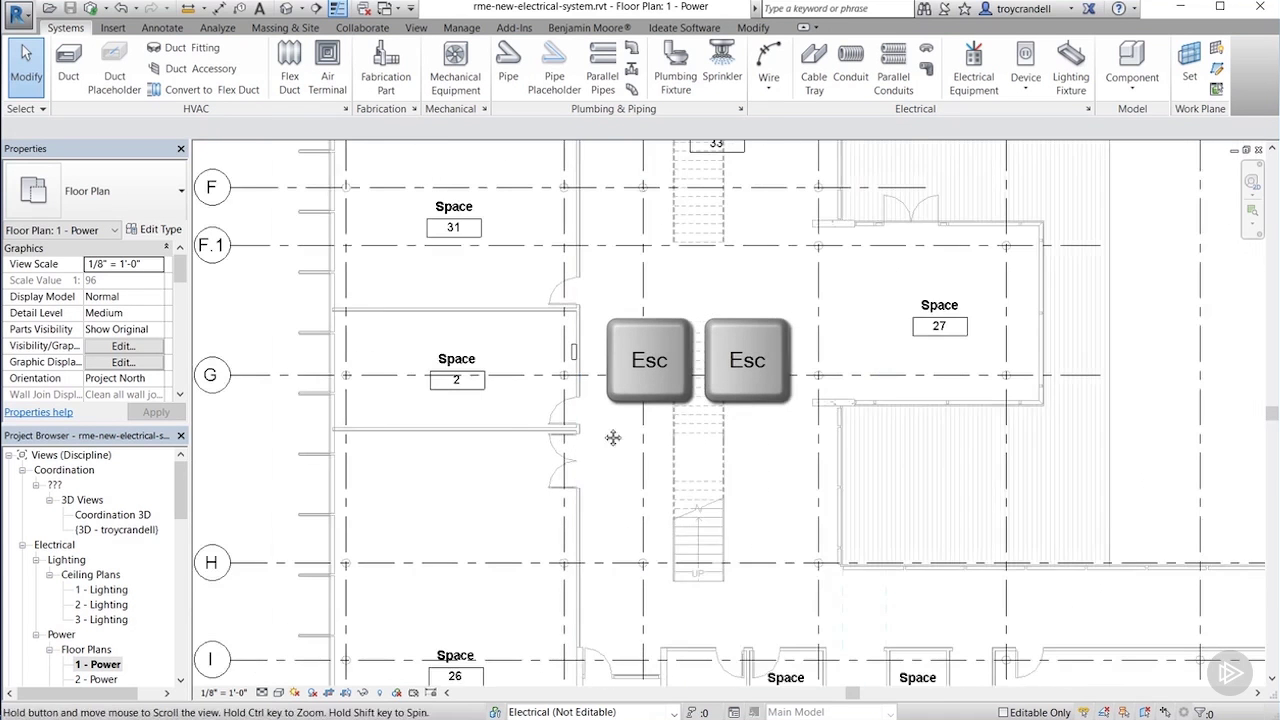
{"action": "middle_click_drag", "start_coordinate": [613, 437], "coordinate": [497, 289]}
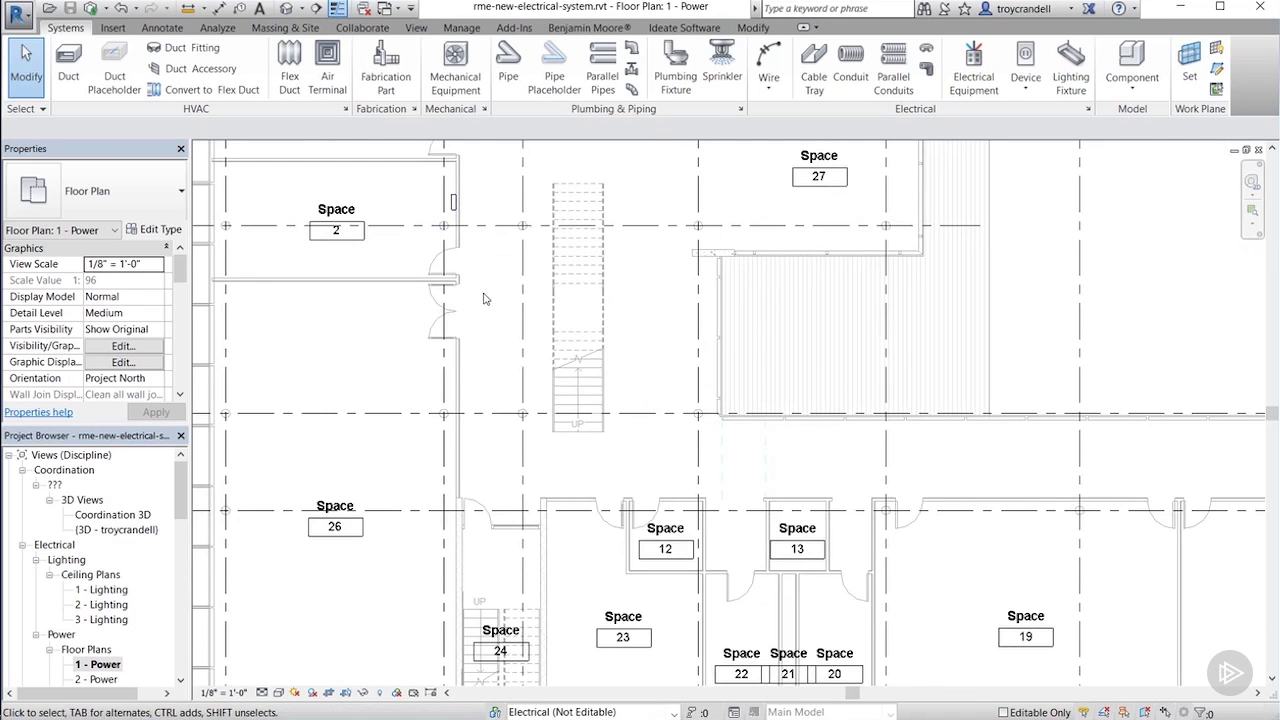
{"action": "scroll", "coordinate": [484, 298], "scroll_direction": "down", "scroll_amount": 4}
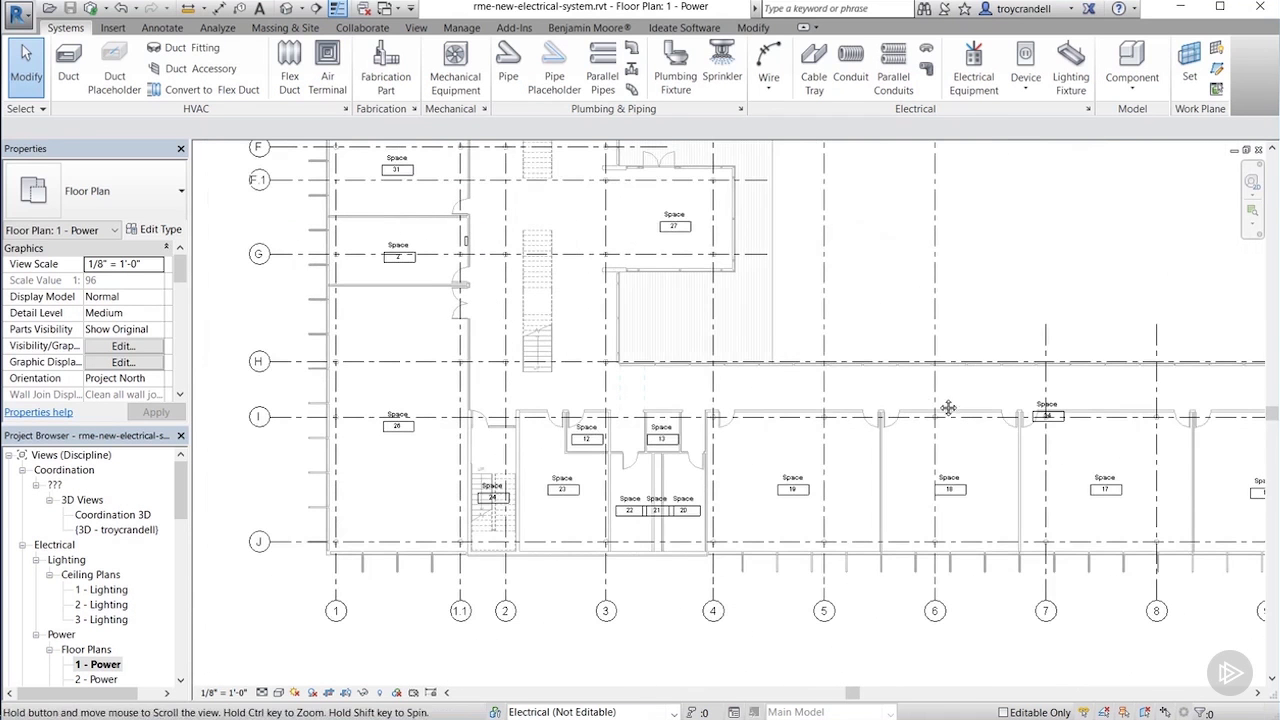
{"action": "middle_click_drag", "start_coordinate": [948, 408], "coordinate": [671, 357]}
{"action": "middle_click_drag", "start_coordinate": [870, 438], "coordinate": [719, 409]}
{"action": "scroll", "coordinate": [730, 430], "scroll_direction": "up", "scroll_amount": 3}
{"action": "scroll", "coordinate": [691, 314], "scroll_direction": "up", "scroll_amount": 1}
{"action": "scroll", "coordinate": [660, 358], "scroll_direction": "up", "scroll_amount": 1}
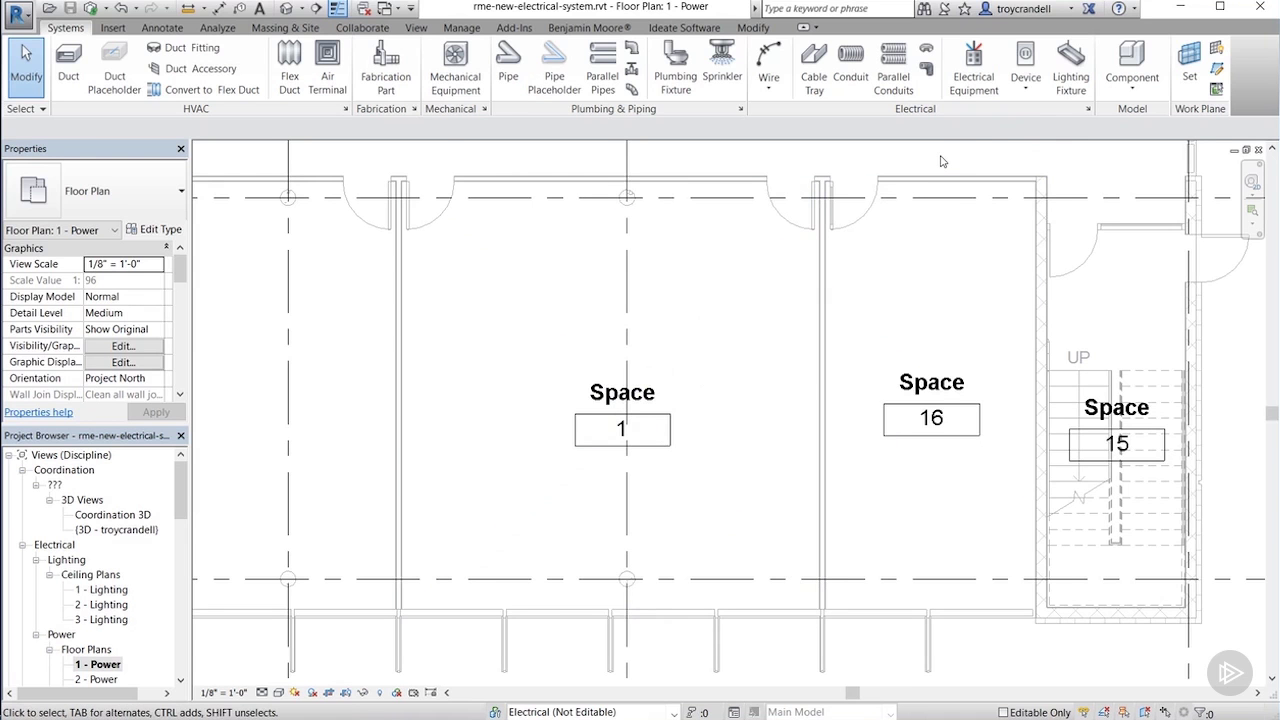
Start placing electrical fixtures with the Duplex Receptacle - Standard type.
{"action": "left_click", "coordinate": [1028, 90]}
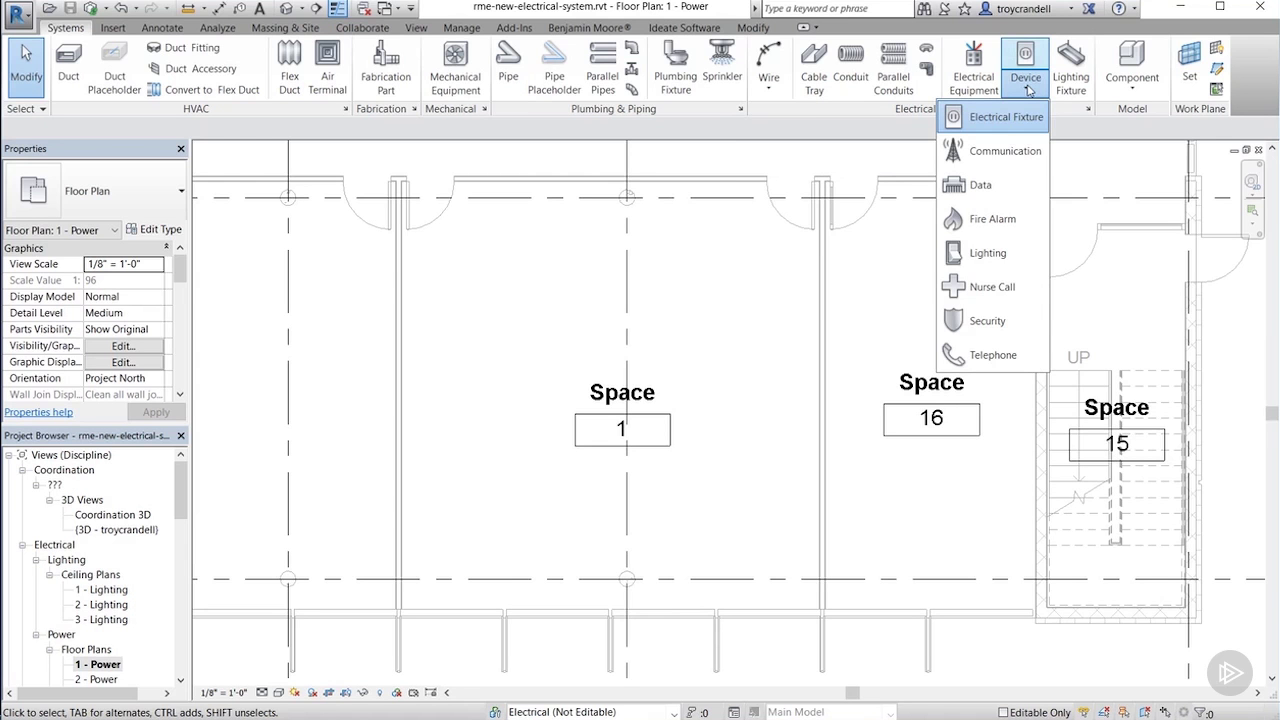
{"action": "left_click", "coordinate": [1006, 118]}
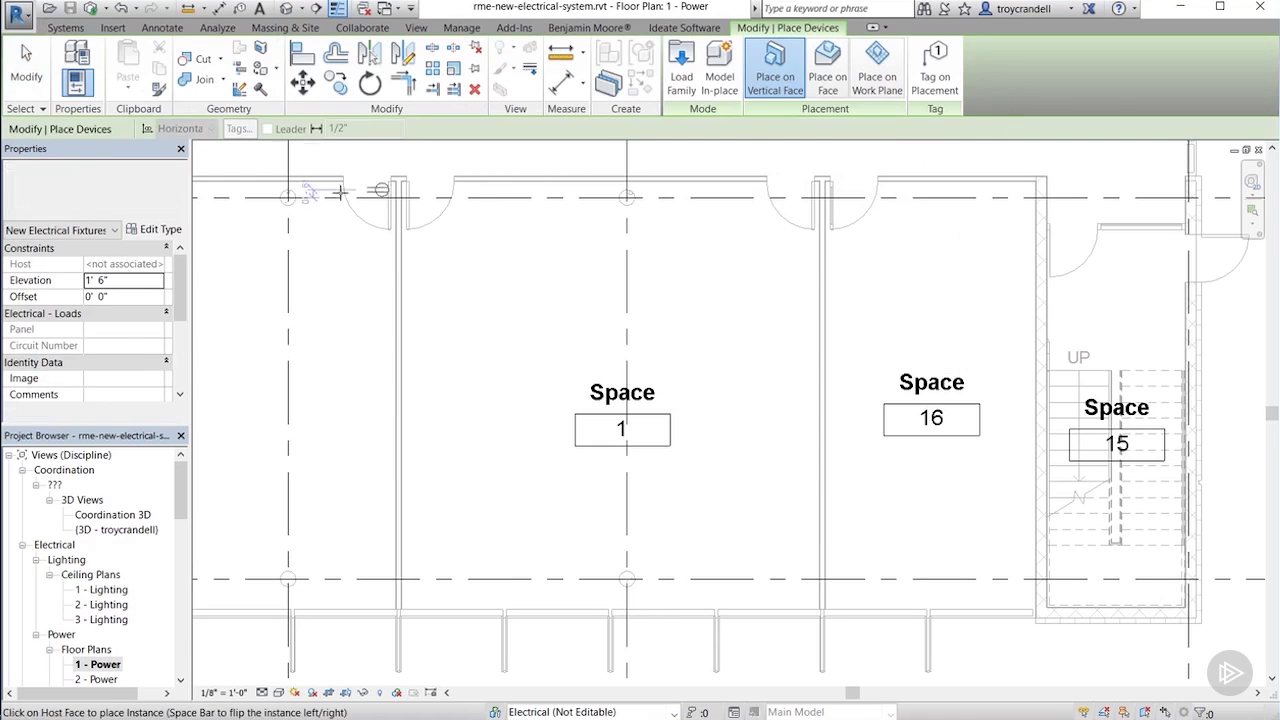
{"action": "left_click", "coordinate": [165, 197]}
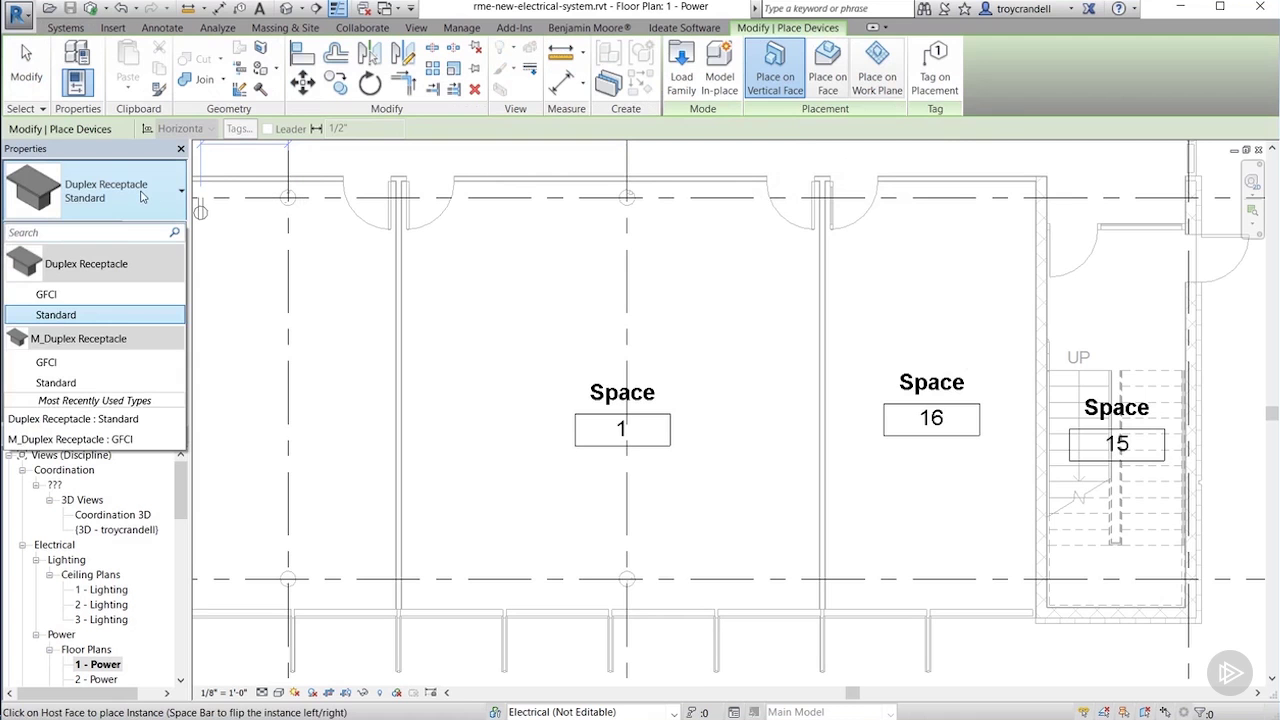
{"action": "mouse_move", "coordinate": [92, 318]}
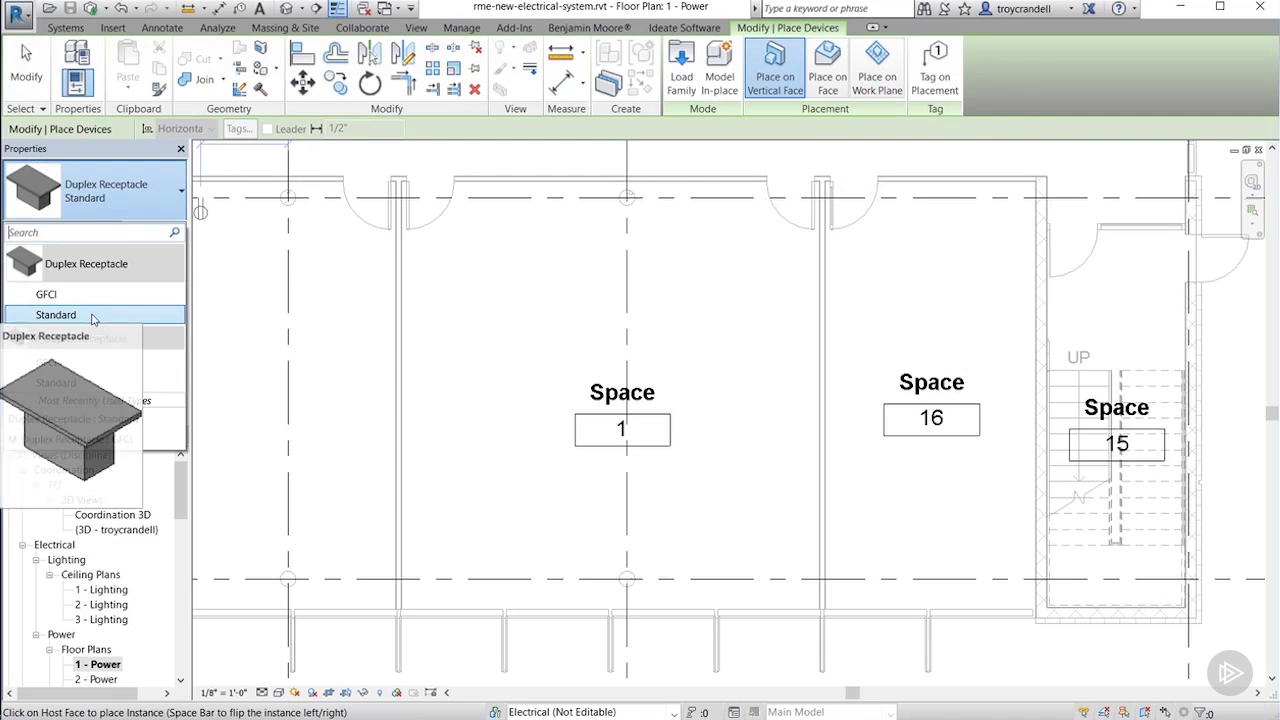
{"action": "left_click", "coordinate": [92, 316]}
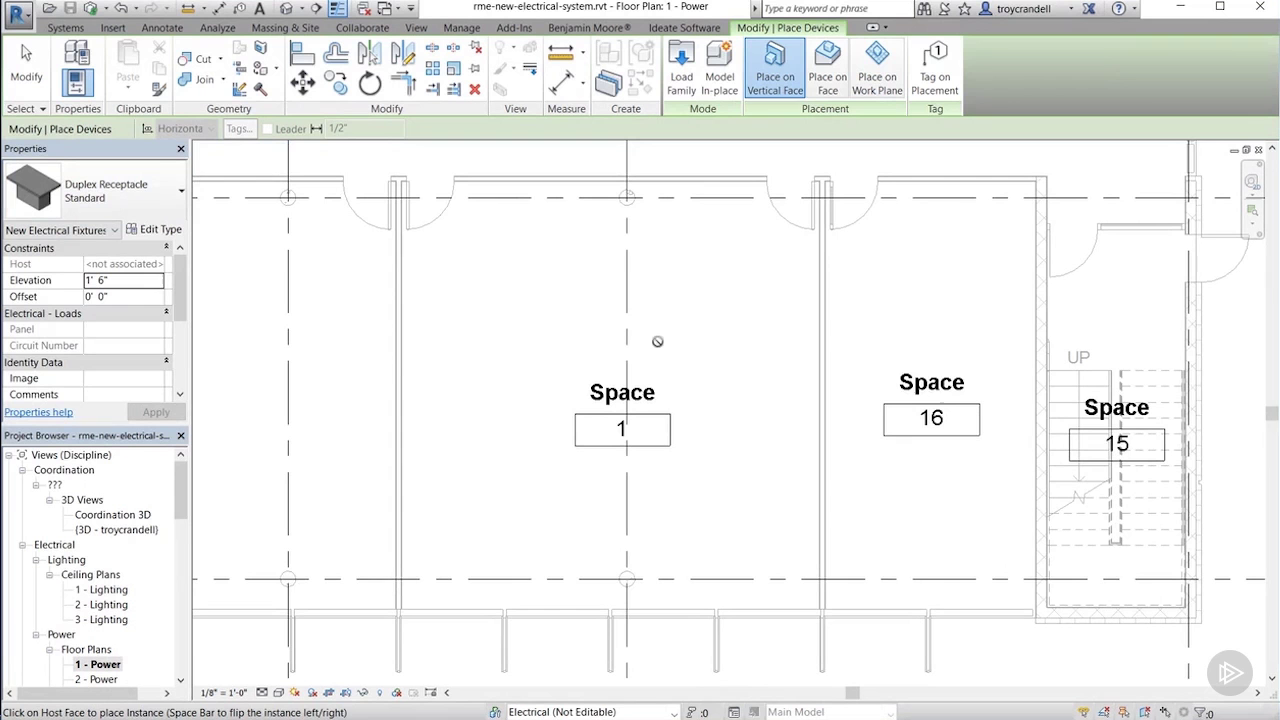
Place duplex receptacles along Space 1's right, bottom, left and top walls.
{"action": "left_click", "coordinate": [808, 308]}
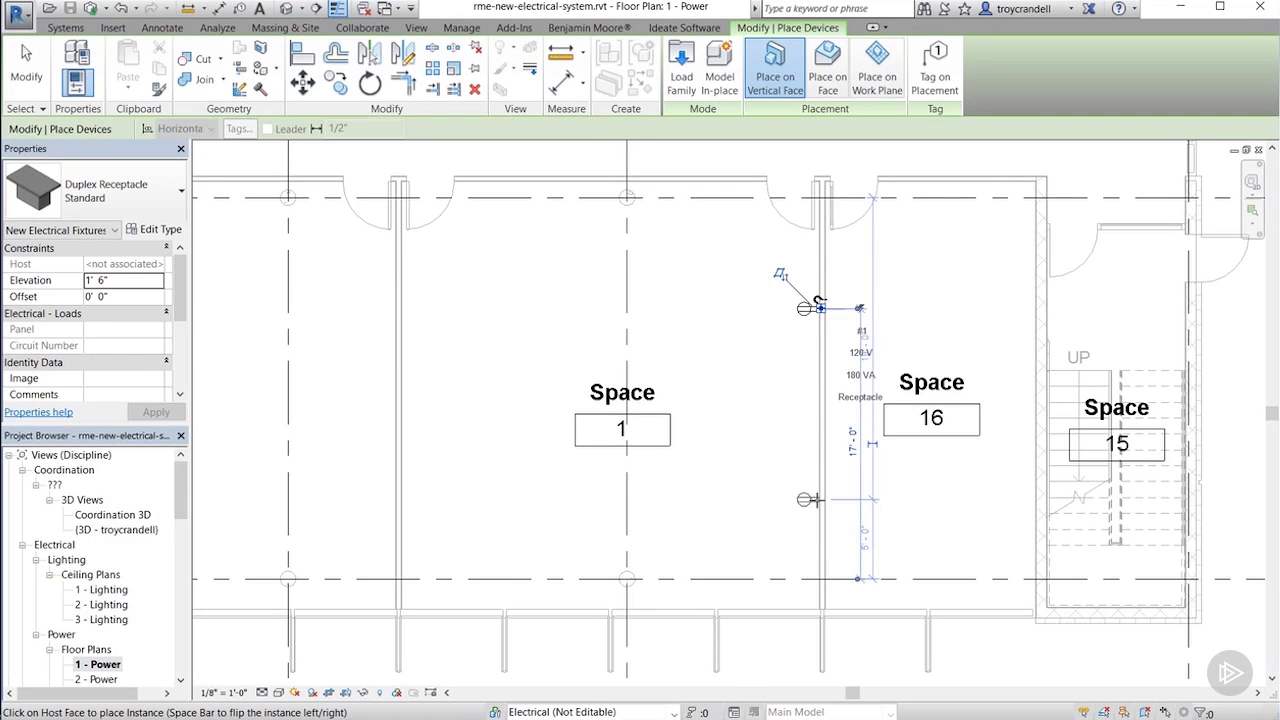
{"action": "left_click", "coordinate": [808, 498]}
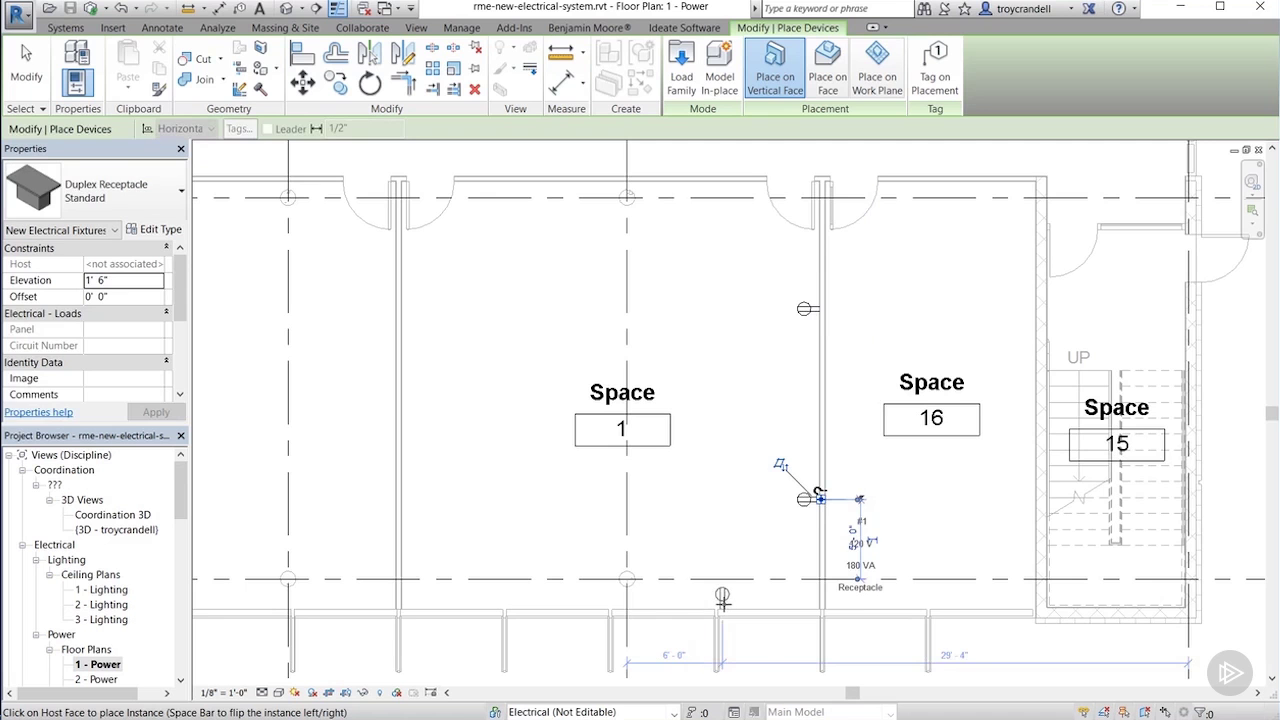
{"action": "left_click", "coordinate": [723, 600]}
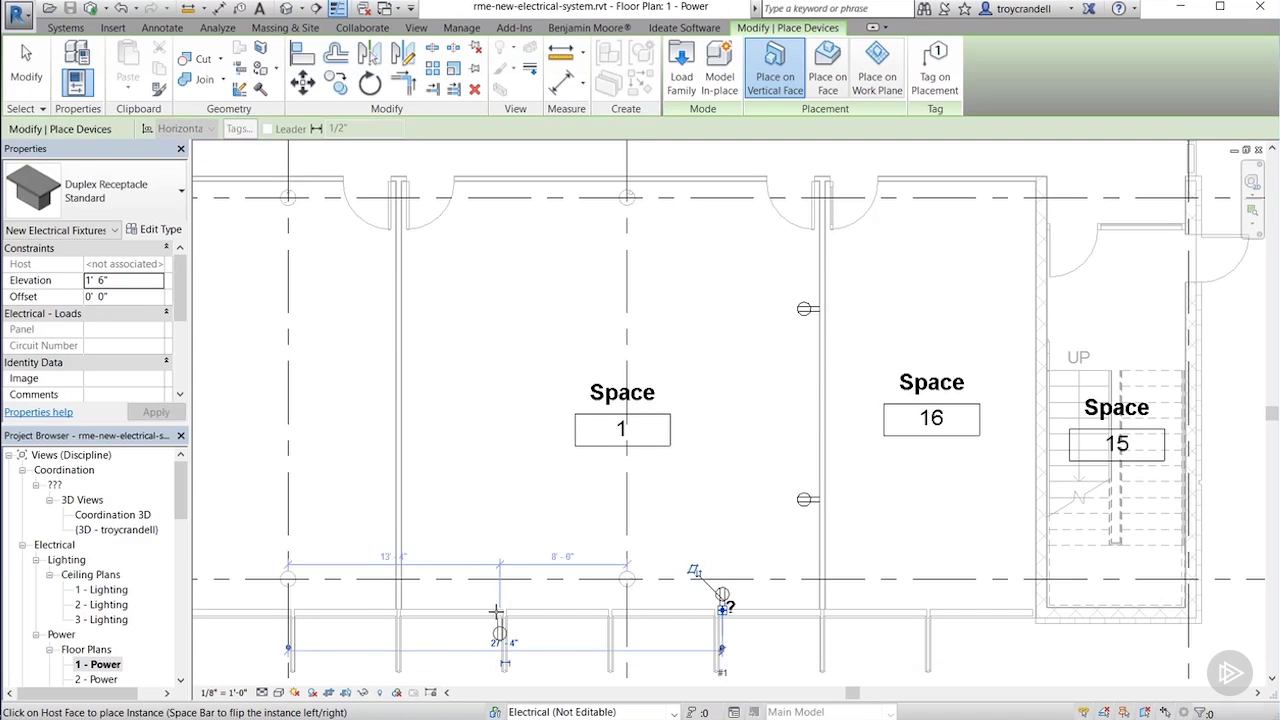
{"action": "left_click", "coordinate": [499, 601]}
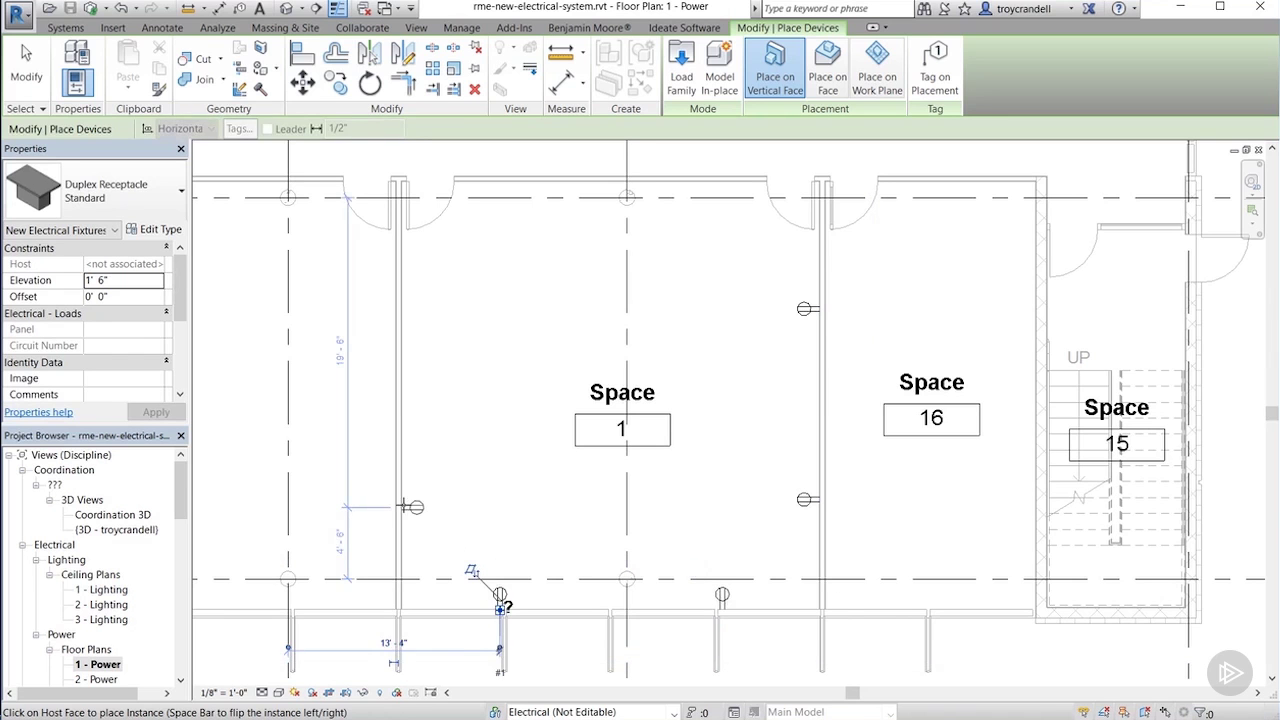
{"action": "left_click", "coordinate": [413, 507]}
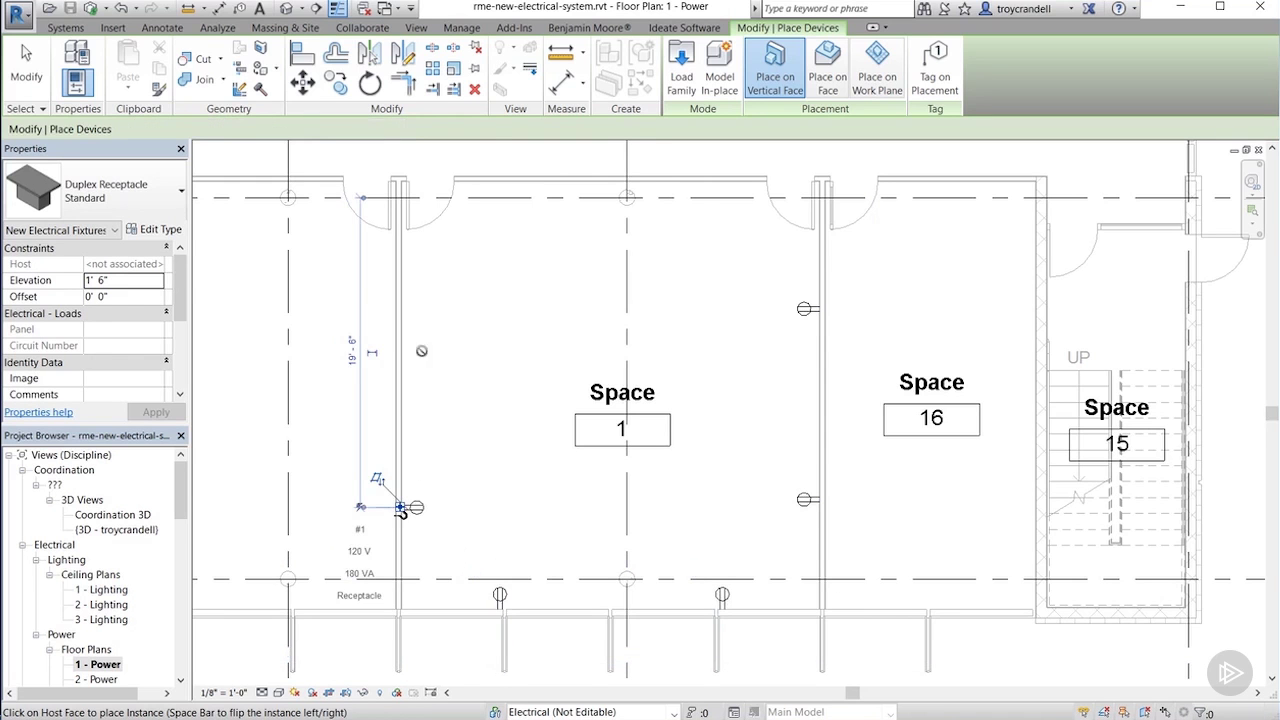
{"action": "left_click", "coordinate": [500, 190]}
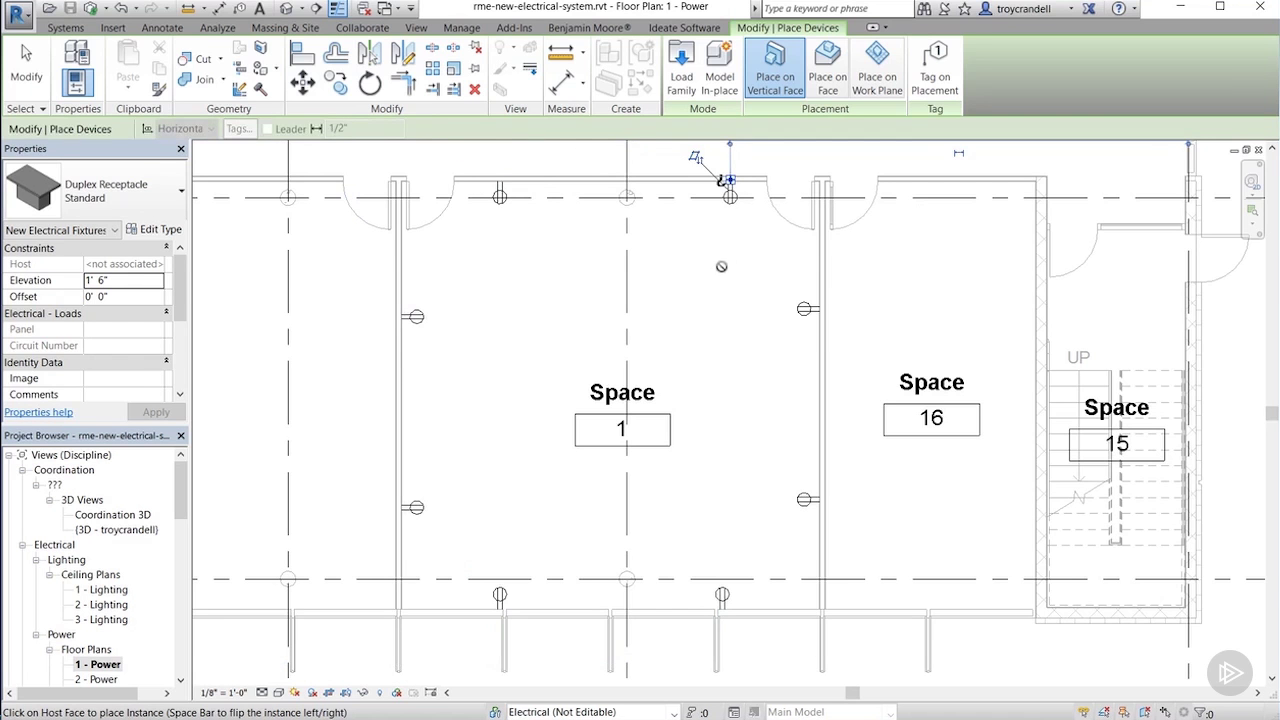
{"action": "key", "text": "Escape"}
{"action": "key", "text": "Escape"}
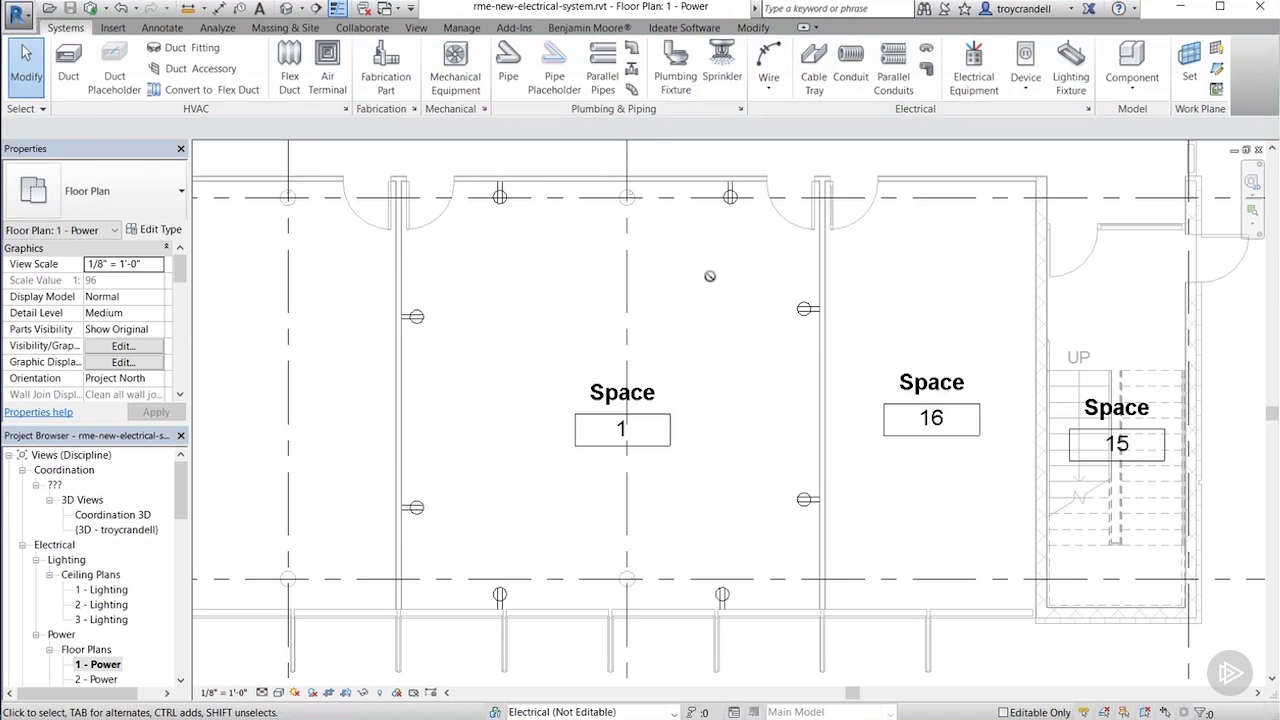
Select the upper duplex receptacle on Space 1's wall shared with Space 16.
{"action": "scroll", "coordinate": [745, 302], "scroll_direction": "down", "scroll_amount": 3}
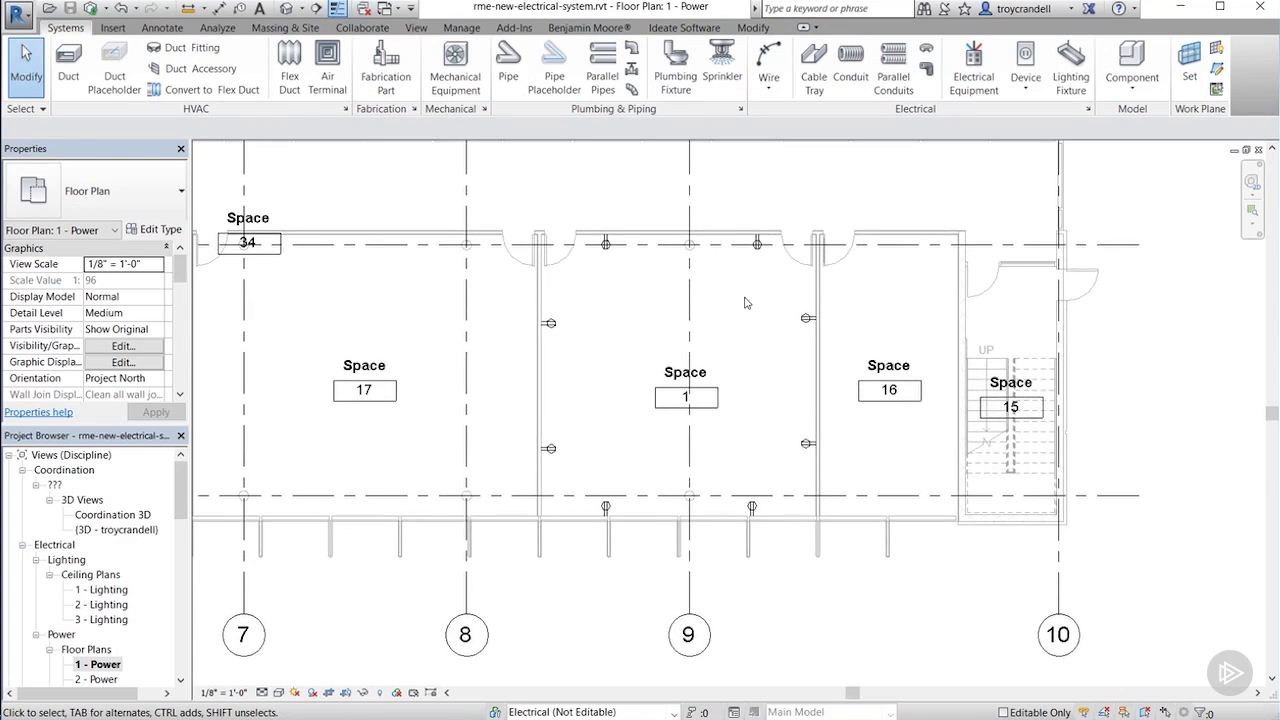
{"action": "scroll", "coordinate": [745, 302], "scroll_direction": "up", "scroll_amount": 3}
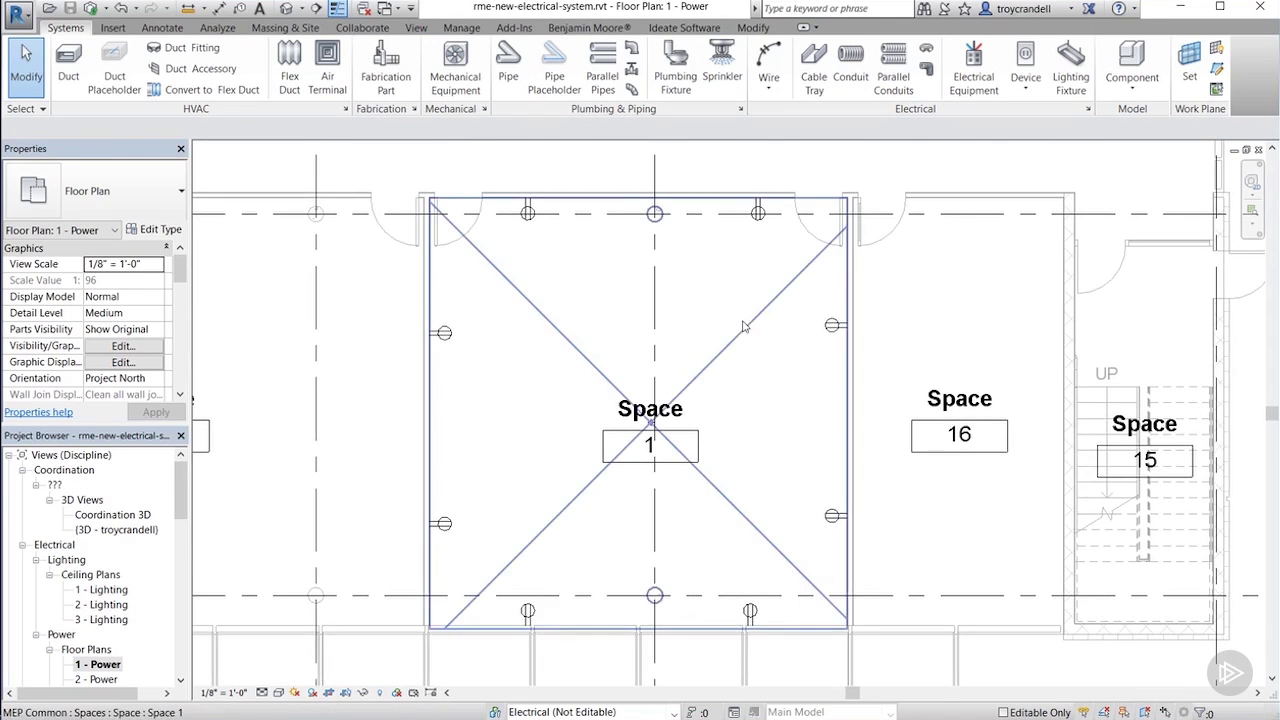
{"action": "left_click", "coordinate": [831, 326]}
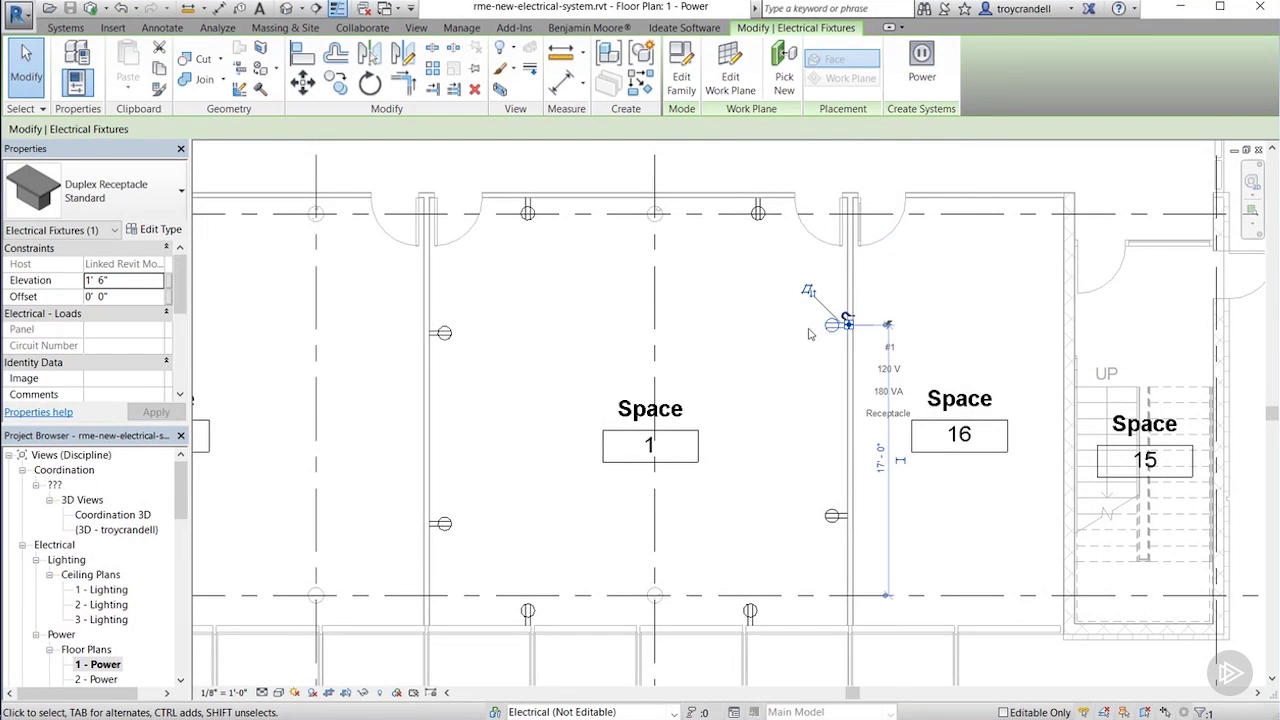
Create a power circuit from the receptacle and add the other seven Space 1 receptacles.
{"action": "left_click", "coordinate": [923, 60]}
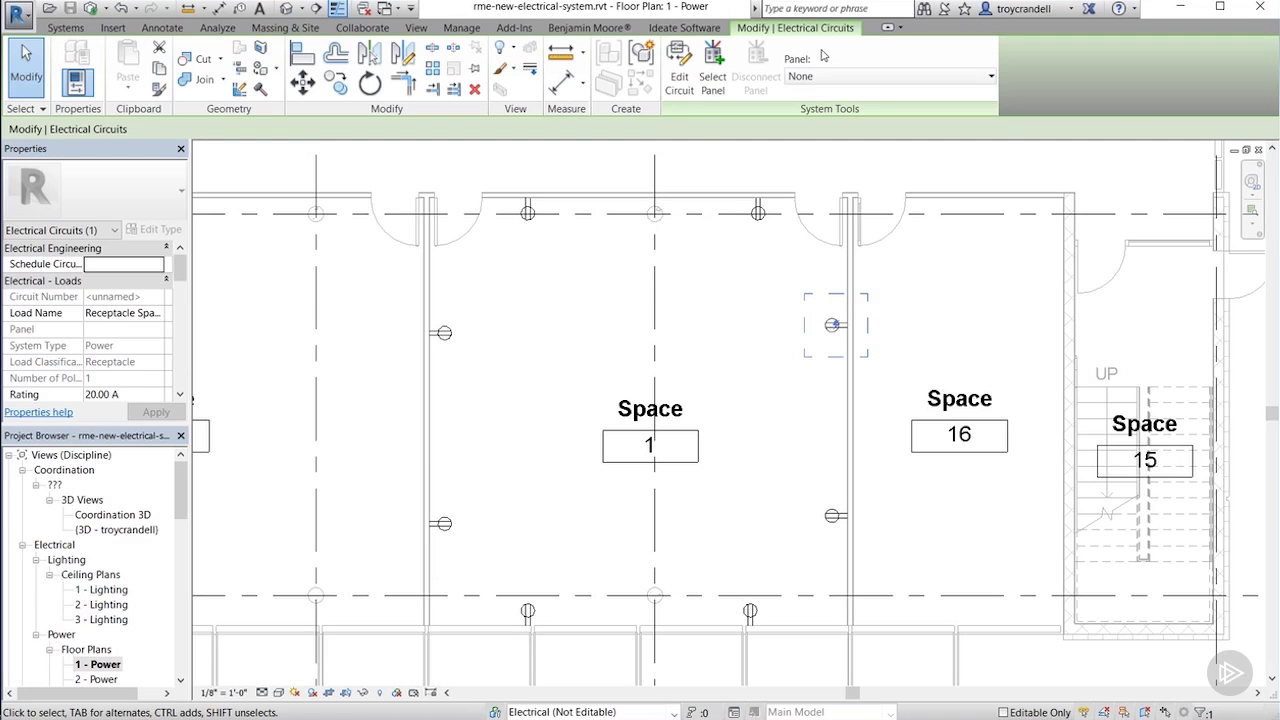
{"action": "left_click", "coordinate": [680, 70]}
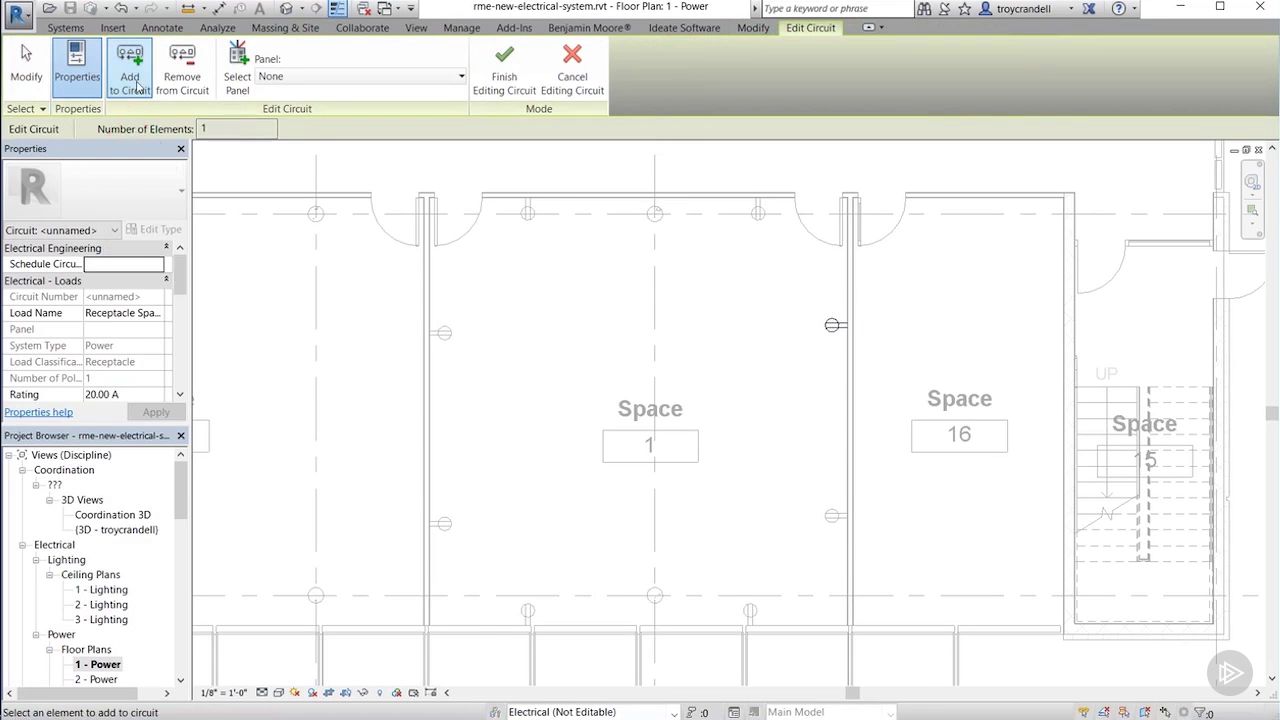
{"action": "left_click", "coordinate": [443, 334]}
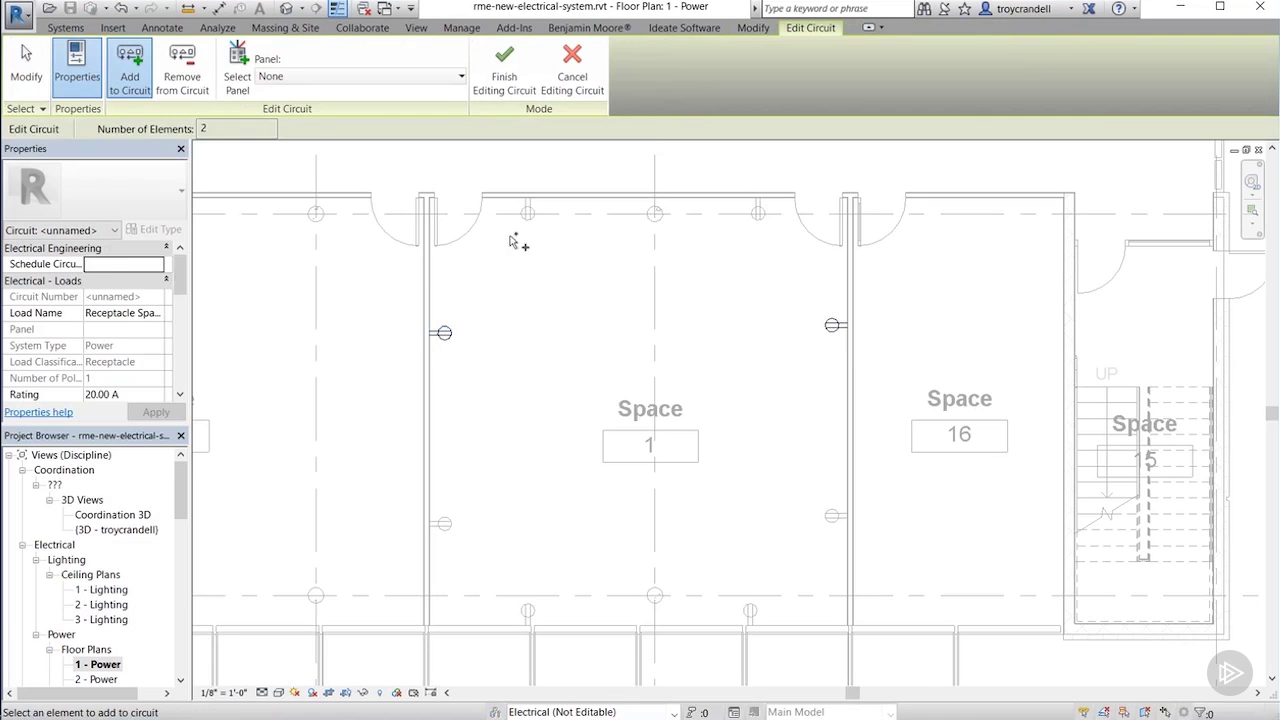
{"action": "left_click", "coordinate": [528, 231]}
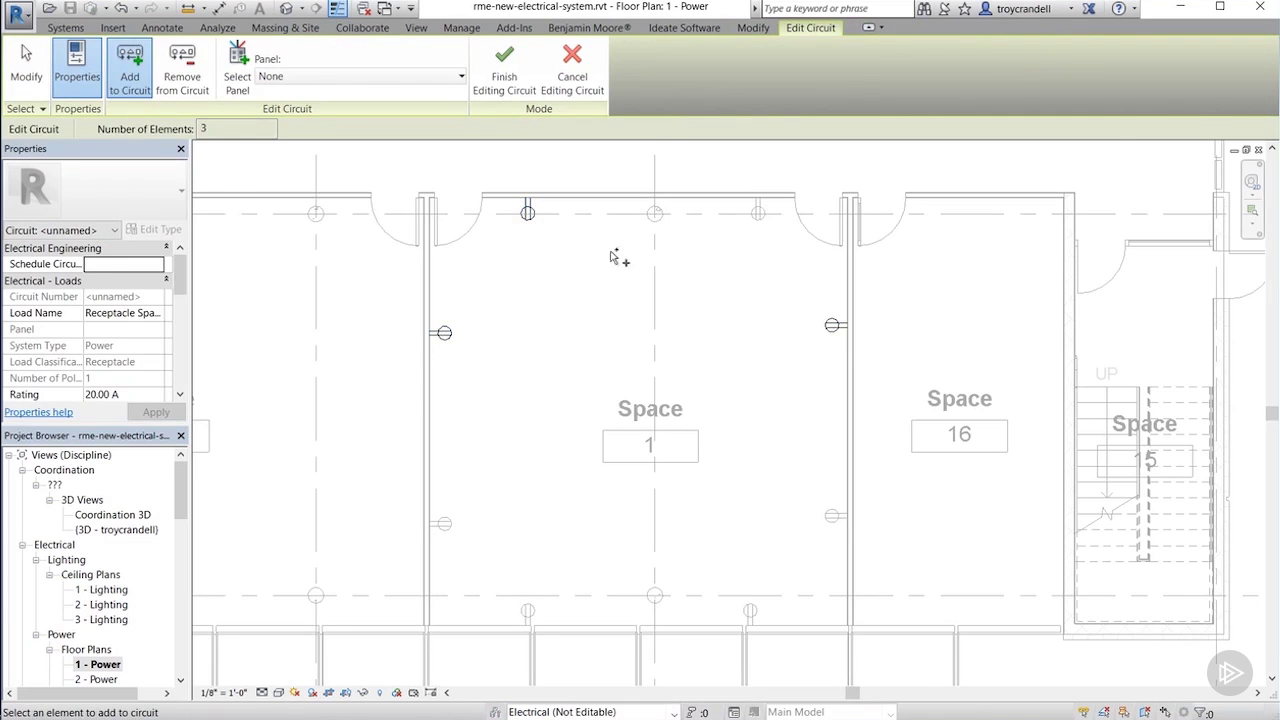
{"action": "left_click", "coordinate": [759, 216]}
{"action": "left_click", "coordinate": [444, 525]}
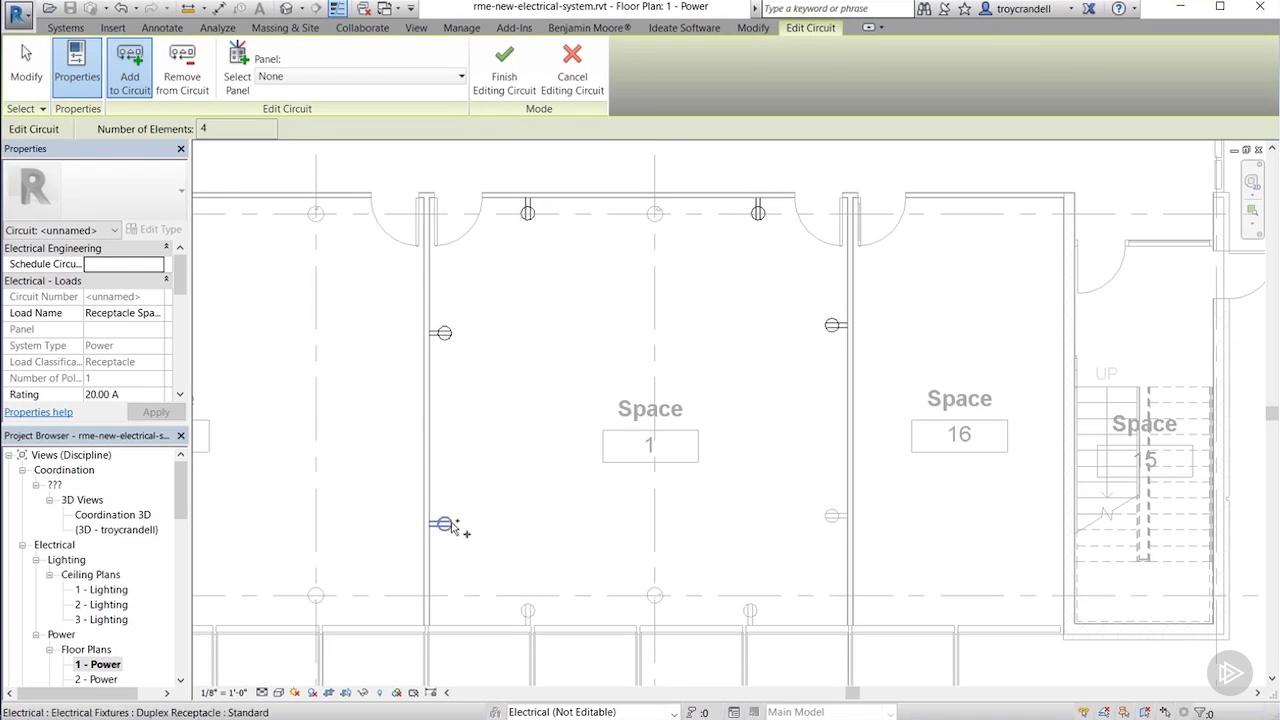
{"action": "left_click", "coordinate": [529, 611]}
{"action": "left_click", "coordinate": [753, 603]}
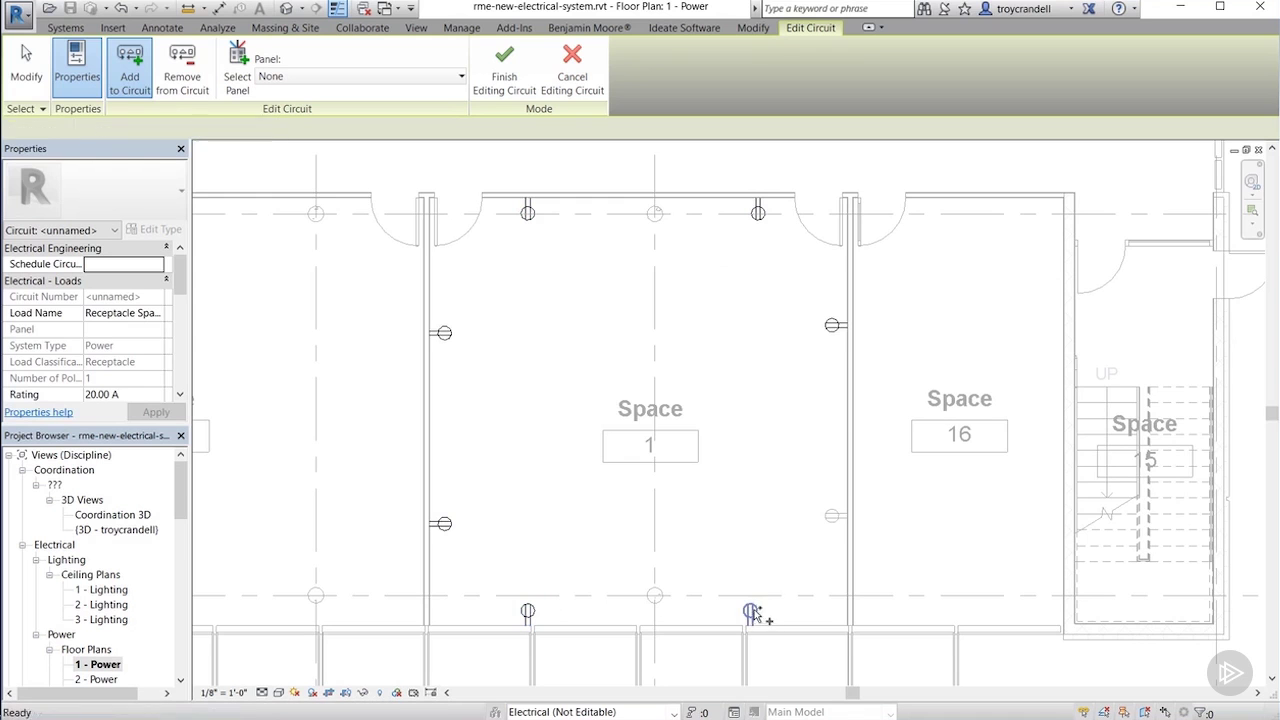
{"action": "left_click", "coordinate": [826, 518]}
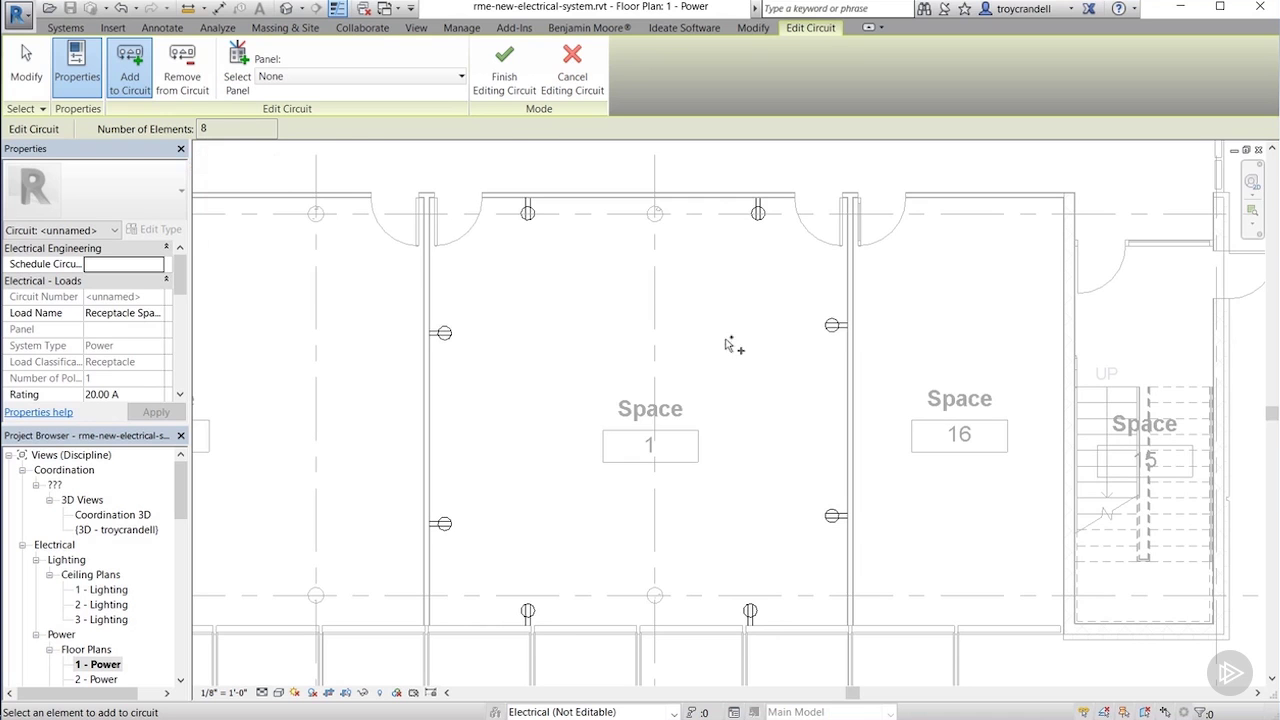
Assign the circuit to the 100 A, 120 V/208 V three-phase panel and finish editing.
{"action": "left_click", "coordinate": [441, 77]}
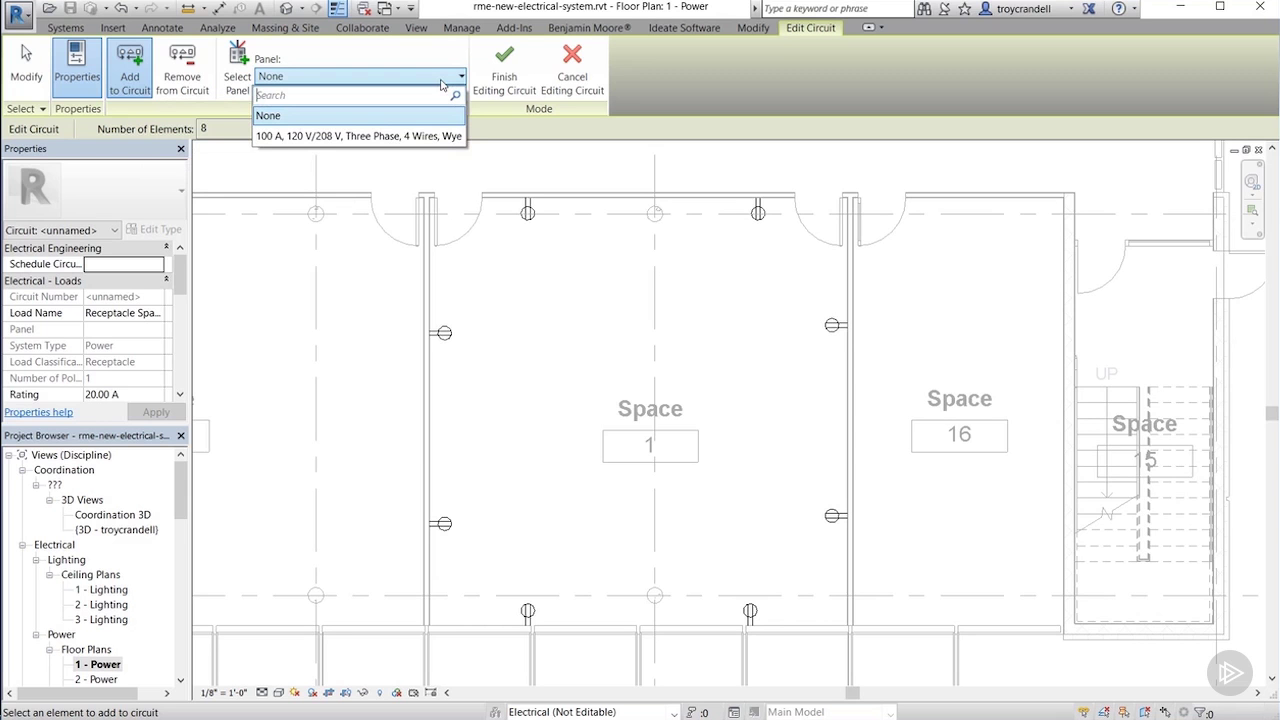
{"action": "left_click", "coordinate": [421, 137]}
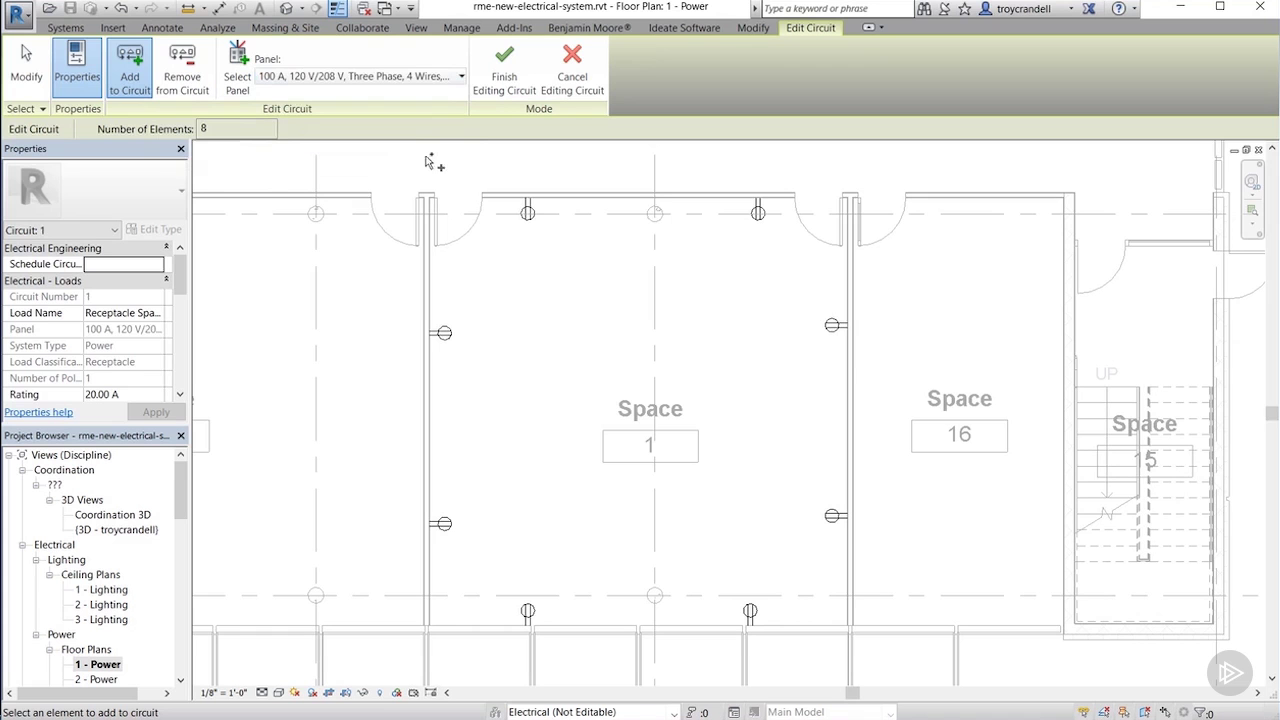
{"action": "left_click", "coordinate": [505, 92]}
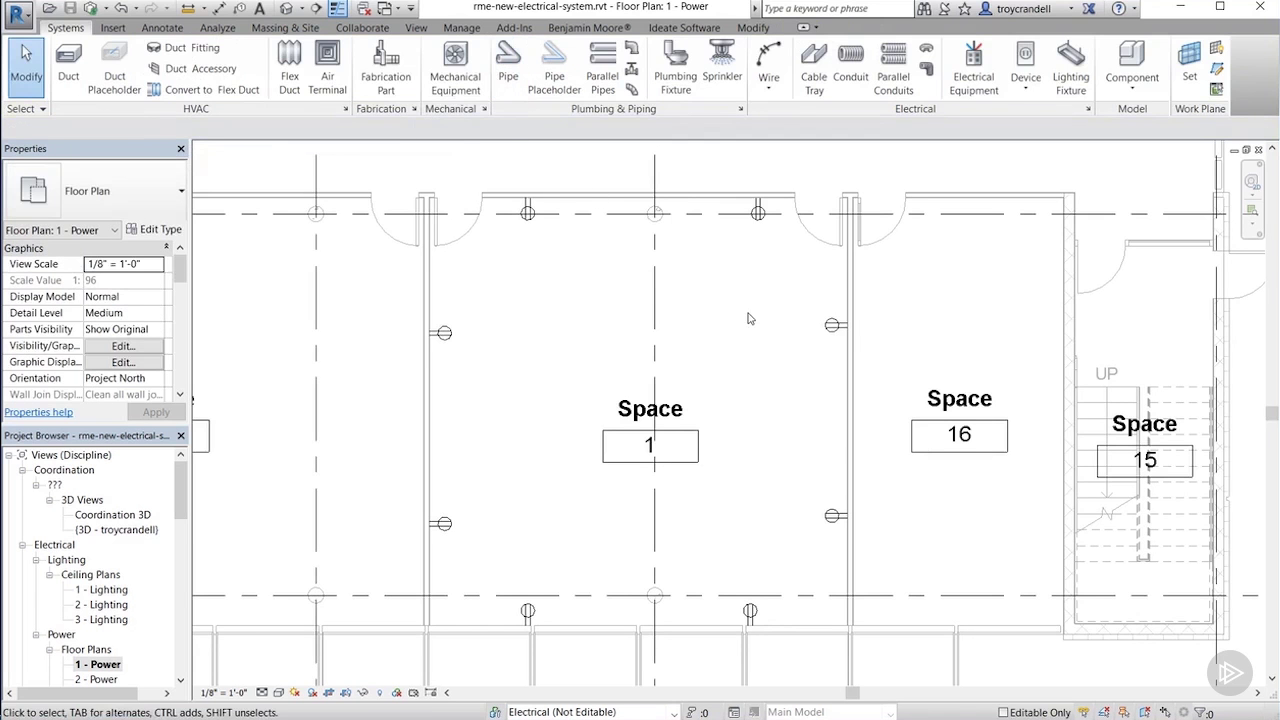
Pan to show Space 17 beside Space 1, then use Tab to highlight the whole receptacle circuit.
{"action": "scroll", "coordinate": [750, 318], "scroll_direction": "down", "scroll_amount": 2}
{"action": "middle_click_drag", "start_coordinate": [750, 318], "coordinate": [835, 376]}
{"action": "scroll", "coordinate": [827, 399], "scroll_direction": "up", "scroll_amount": 2}
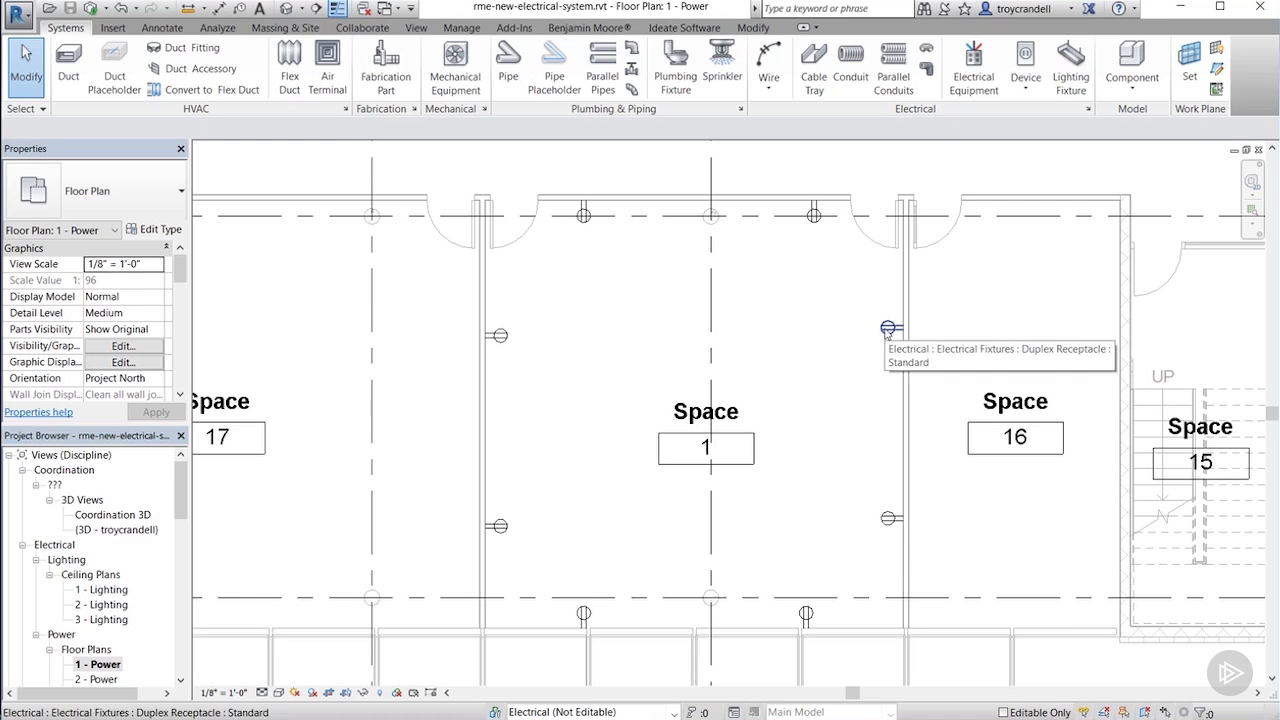
{"action": "key", "text": "Tab"}
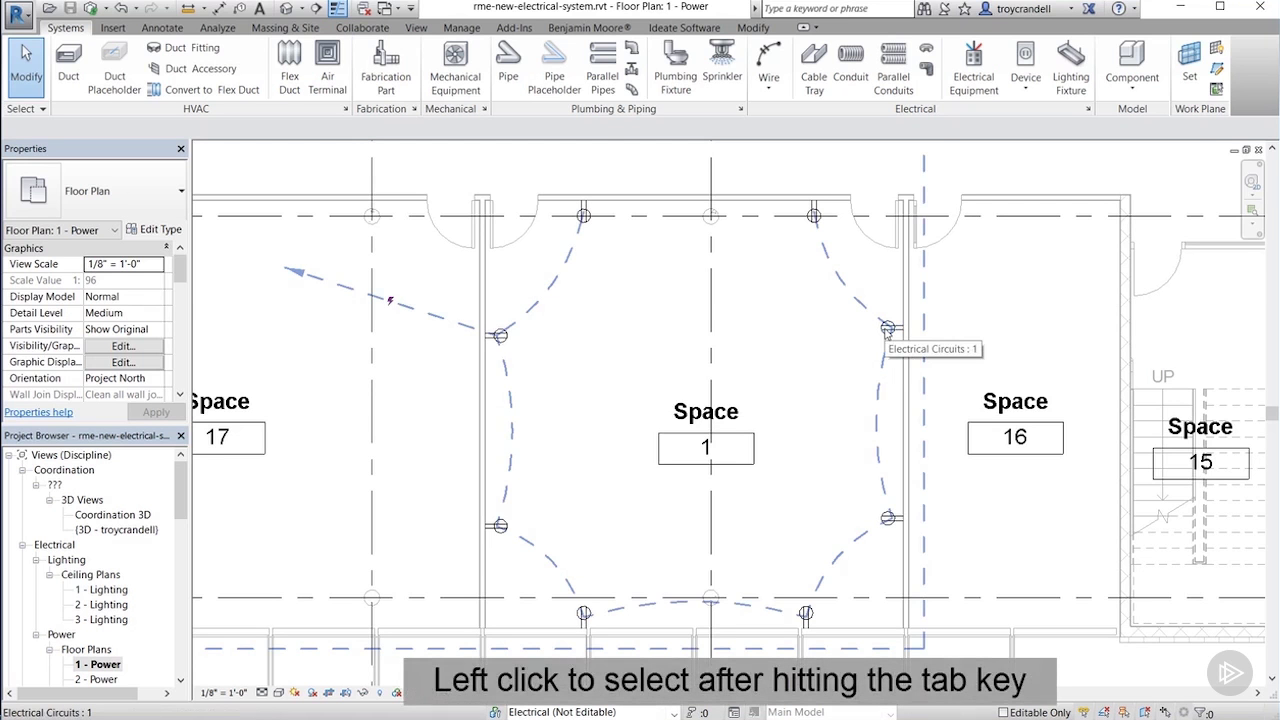
Select the Space 1 receptacle circuit and frame its temporary dashed wiring in view.
{"action": "left_click", "coordinate": [887, 331]}
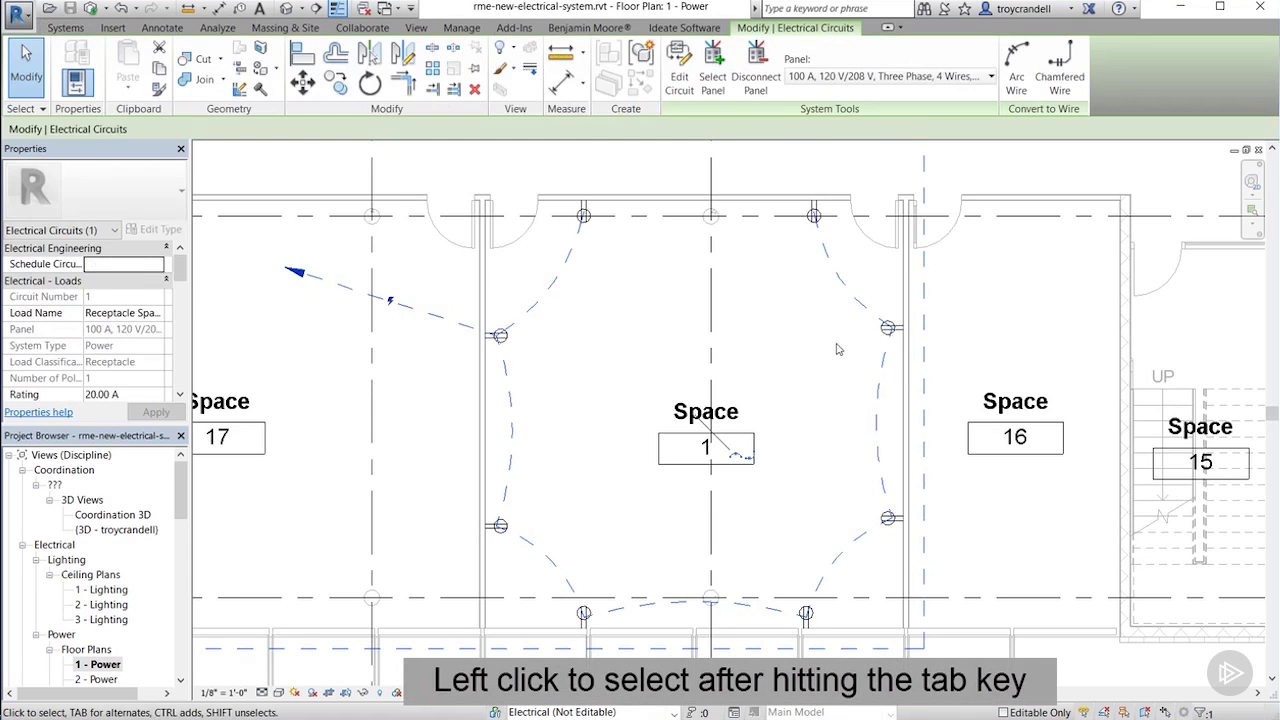
{"action": "scroll", "coordinate": [838, 349], "scroll_direction": "down", "scroll_amount": 6}
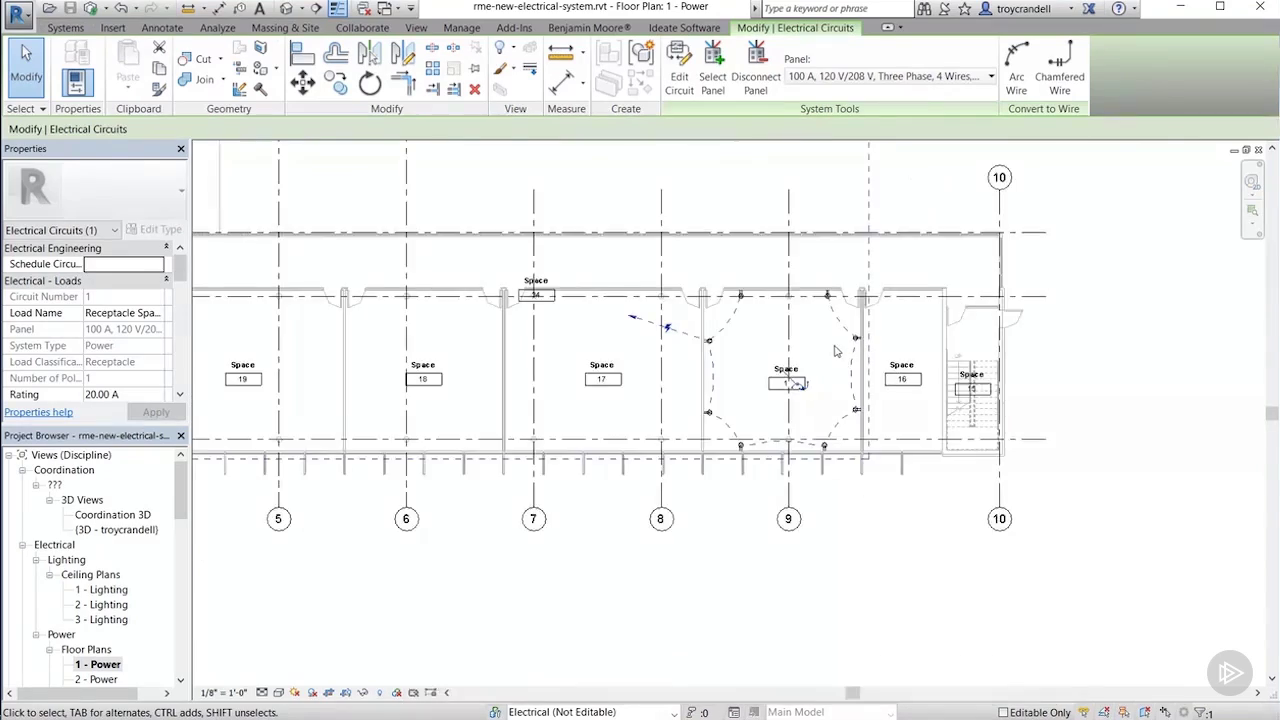
{"action": "scroll", "coordinate": [833, 352], "scroll_direction": "down", "scroll_amount": 3}
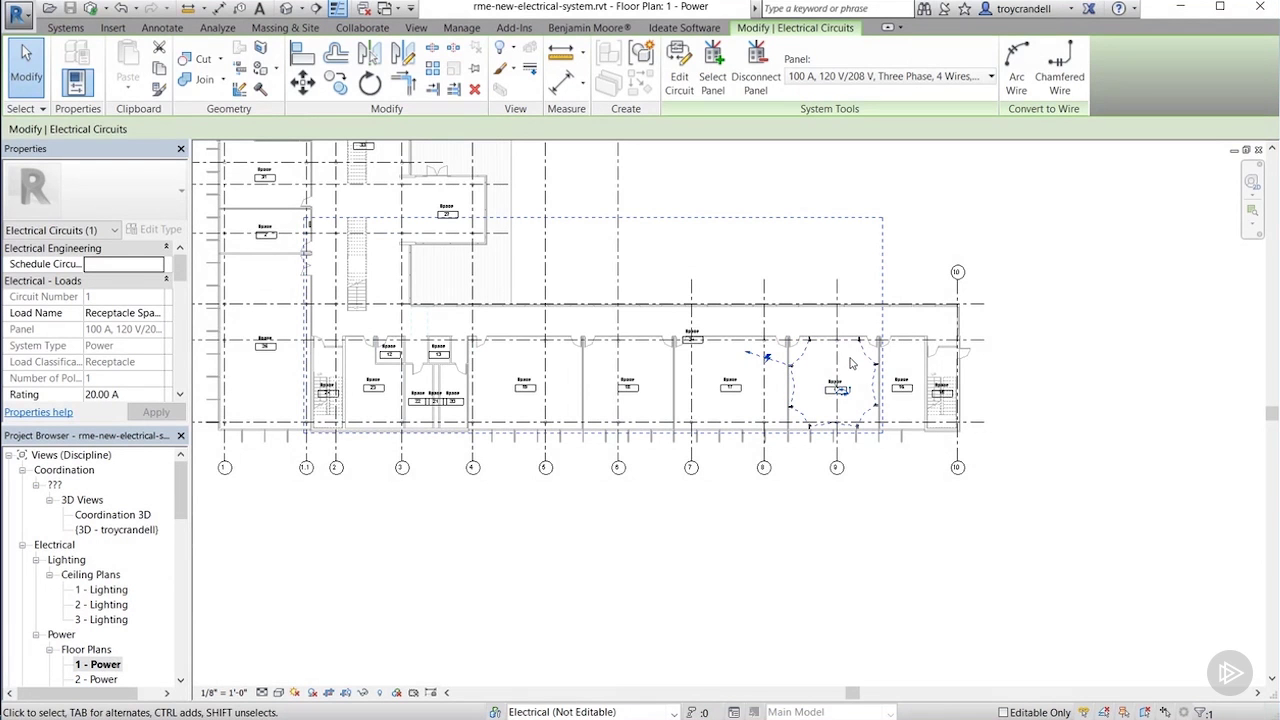
{"action": "scroll", "coordinate": [858, 388], "scroll_direction": "up", "scroll_amount": 6}
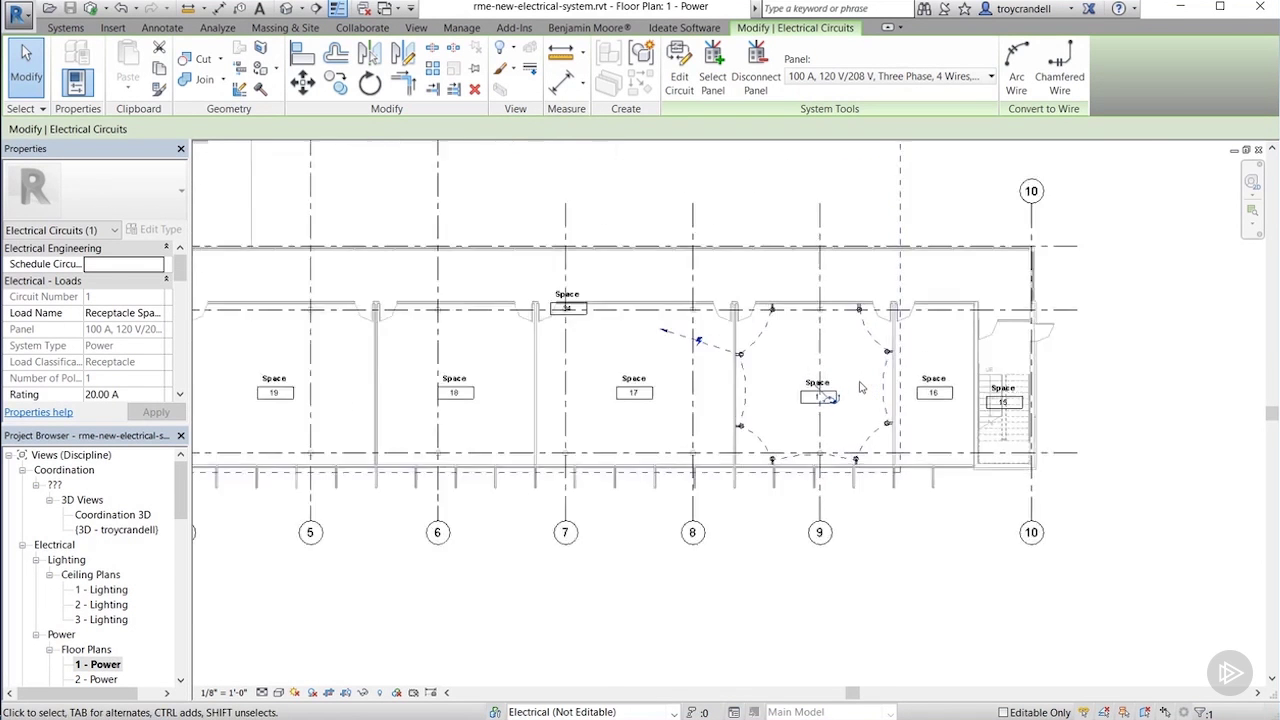
{"action": "middle_click_drag", "start_coordinate": [856, 404], "coordinate": [874, 334]}
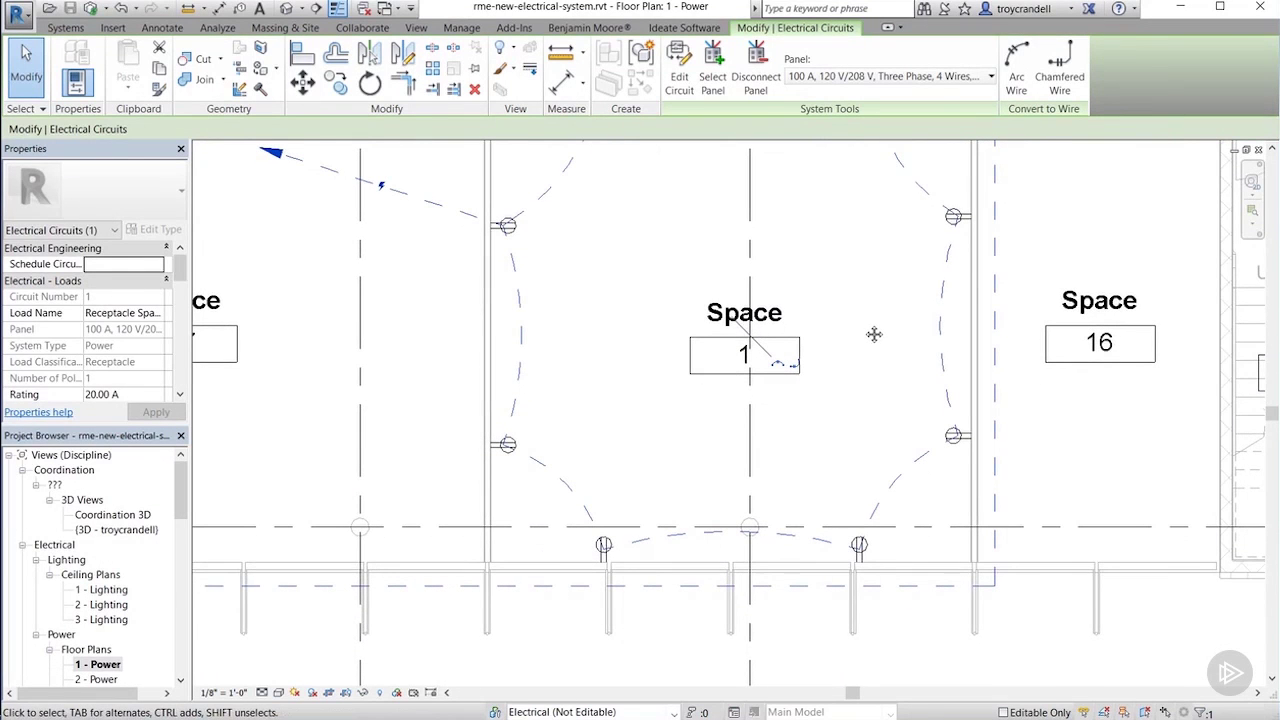
Generate arc wiring from the temporary circuit wiring and deselect the new wires.
{"action": "left_click", "coordinate": [779, 367]}
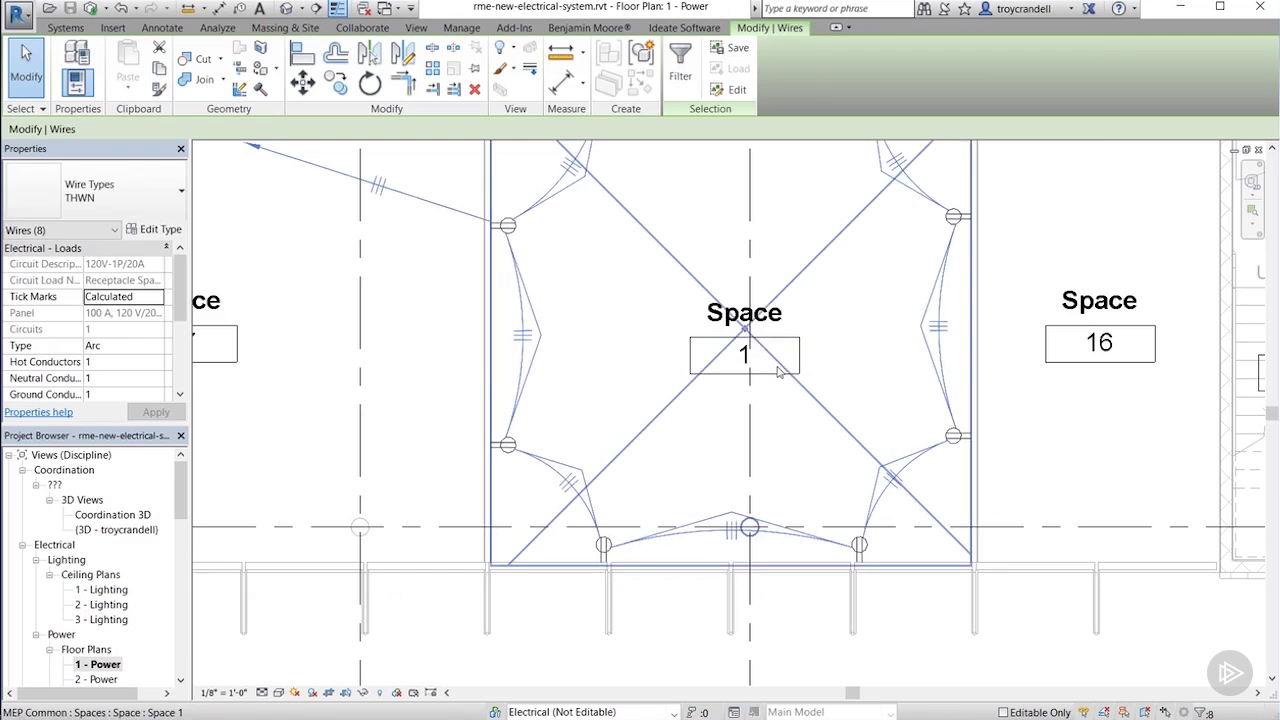
{"action": "key", "text": "Escape"}
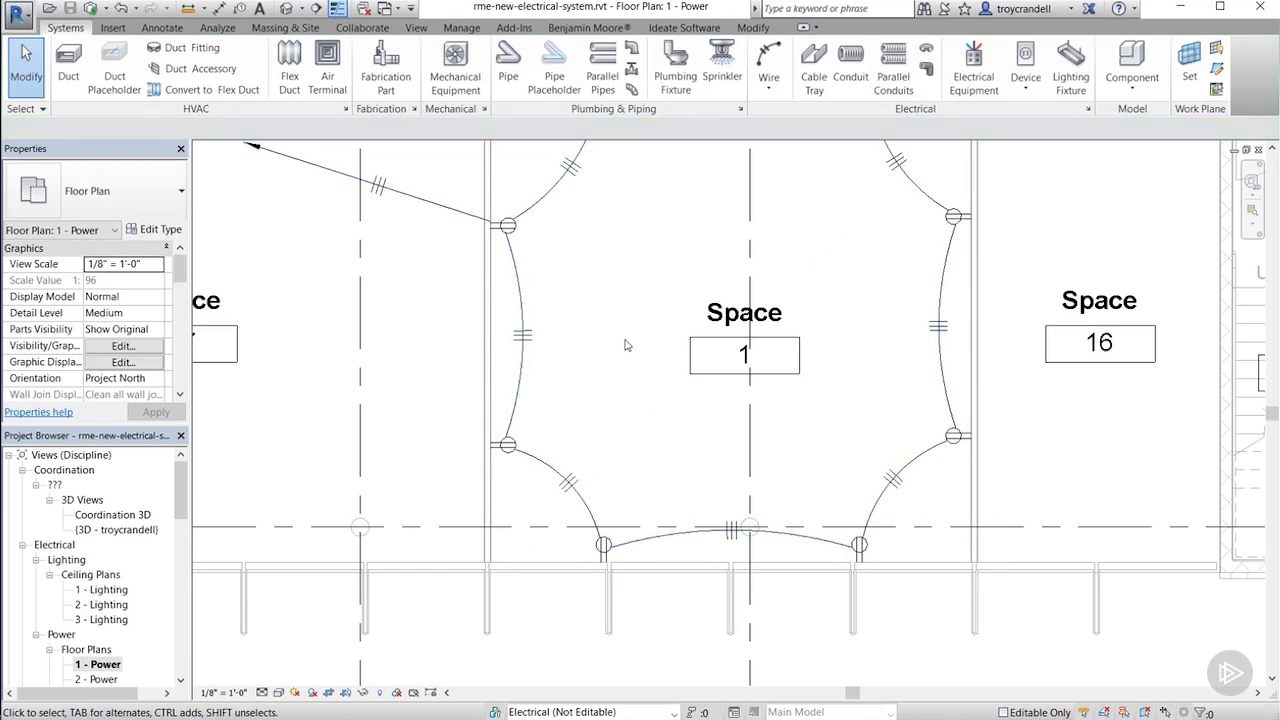
{"action": "scroll", "coordinate": [624, 343], "scroll_direction": "down", "scroll_amount": 2}
{"action": "middle_click_drag", "start_coordinate": [620, 340], "coordinate": [649, 371]}
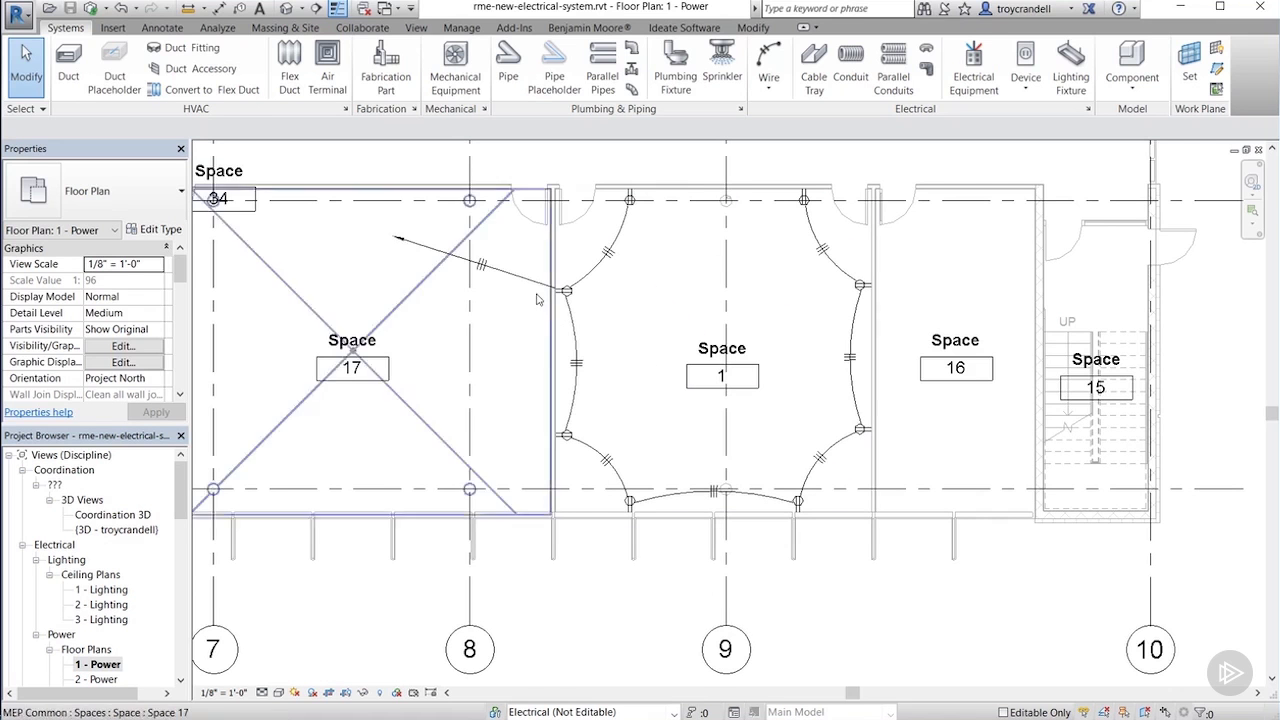
Bend the home run wire so its curve passes through grid line 8.
{"action": "left_click", "coordinate": [484, 267]}
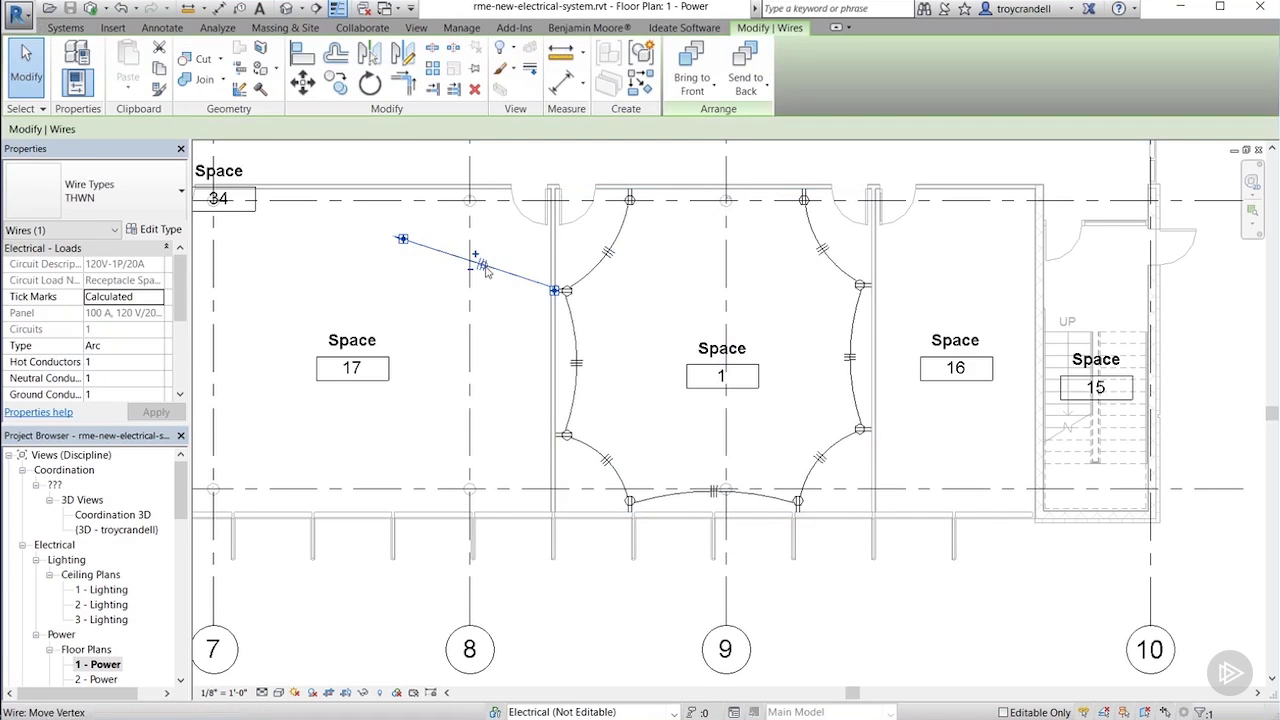
{"action": "left_click_drag", "start_coordinate": [481, 264], "coordinate": [474, 289]}
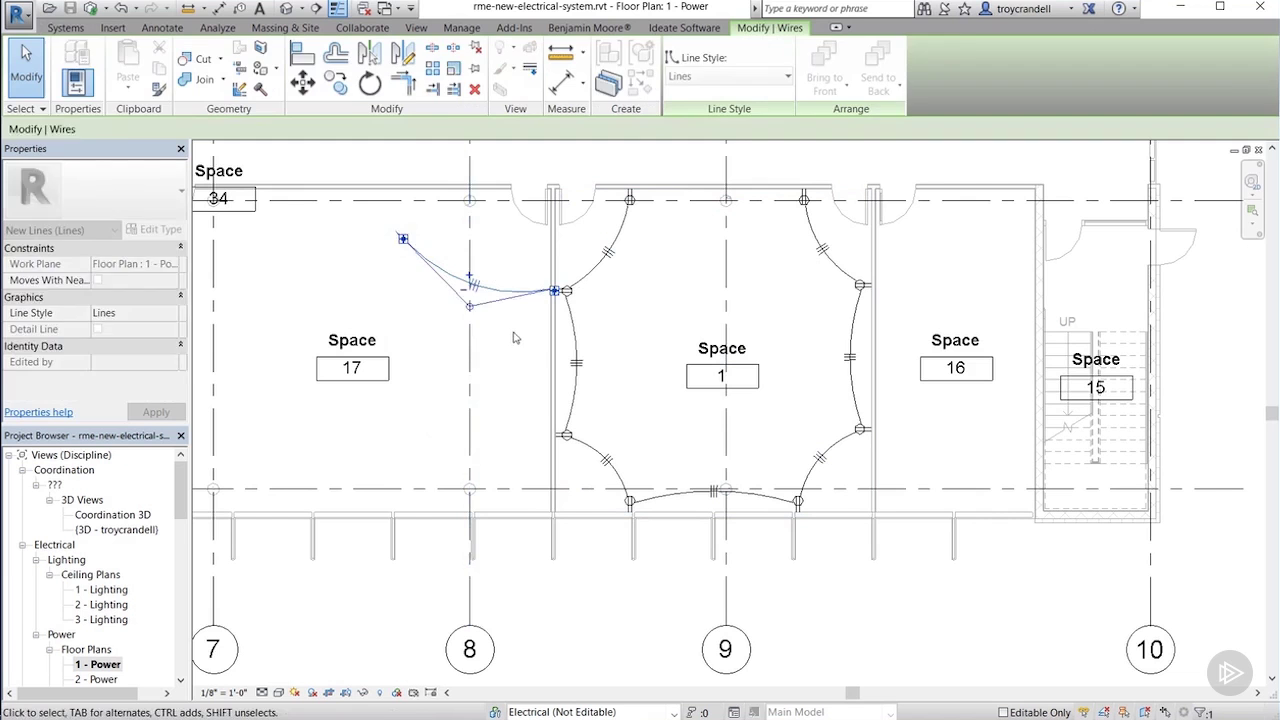
{"action": "key", "text": "Escape"}
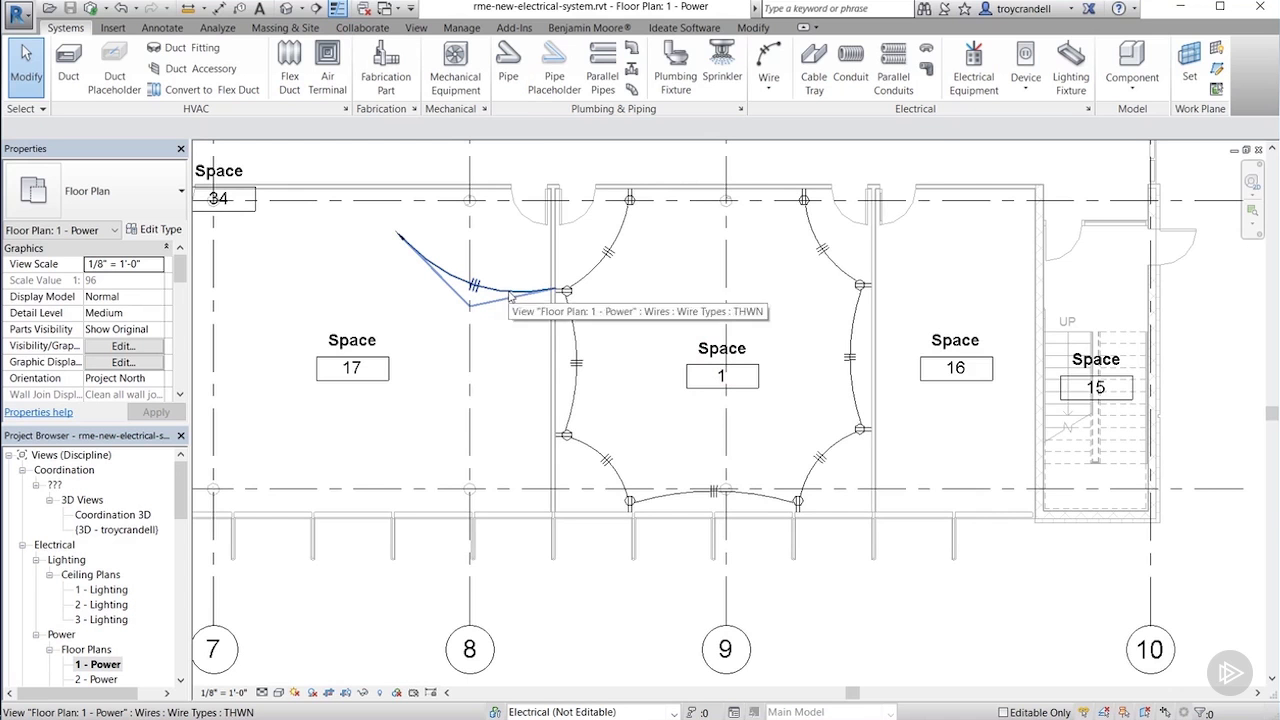
Select all eight wires visible in the view, starting from the home run wire.
{"action": "left_click", "coordinate": [510, 296]}
{"action": "right_click", "coordinate": [510, 296]}
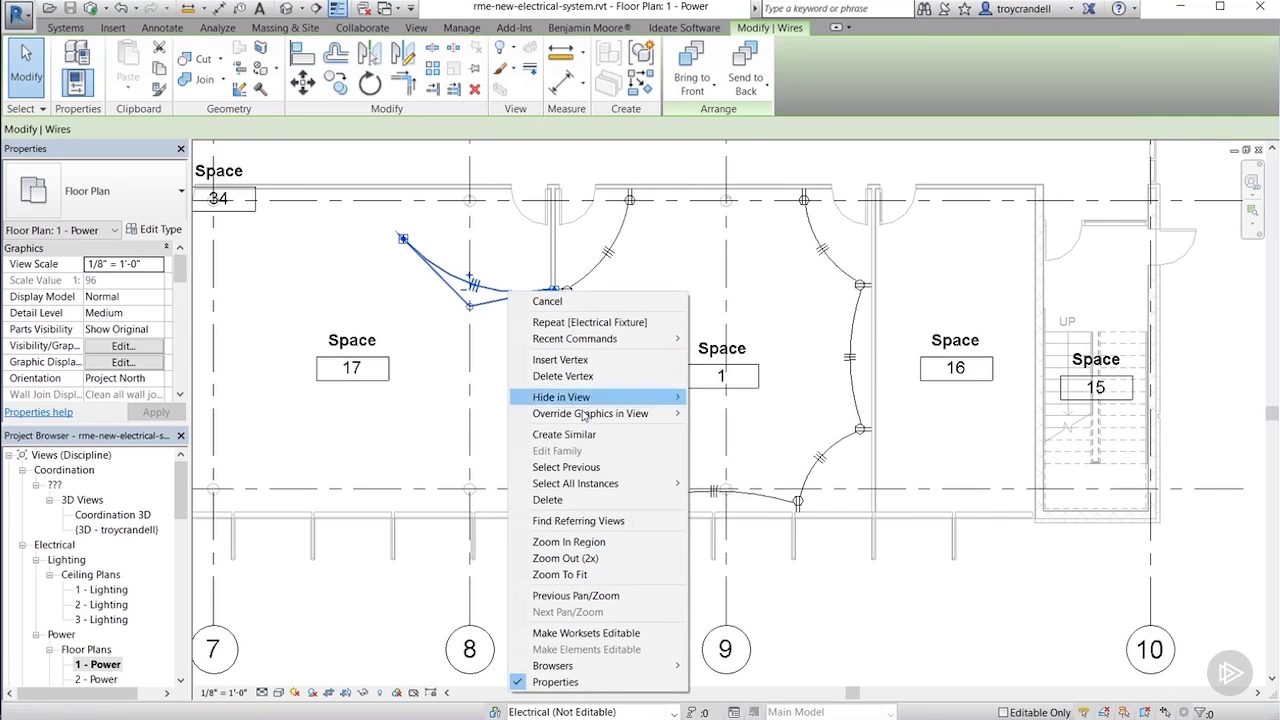
{"action": "mouse_move", "coordinate": [586, 488]}
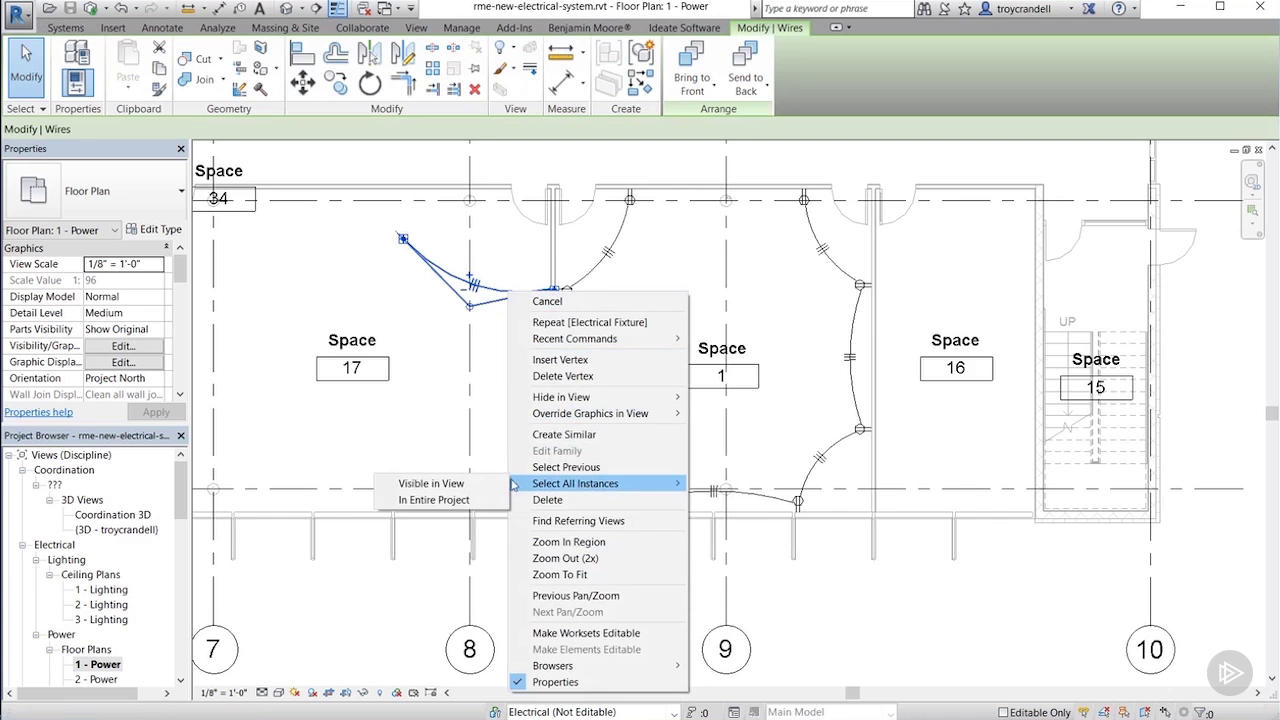
{"action": "left_click", "coordinate": [449, 484]}
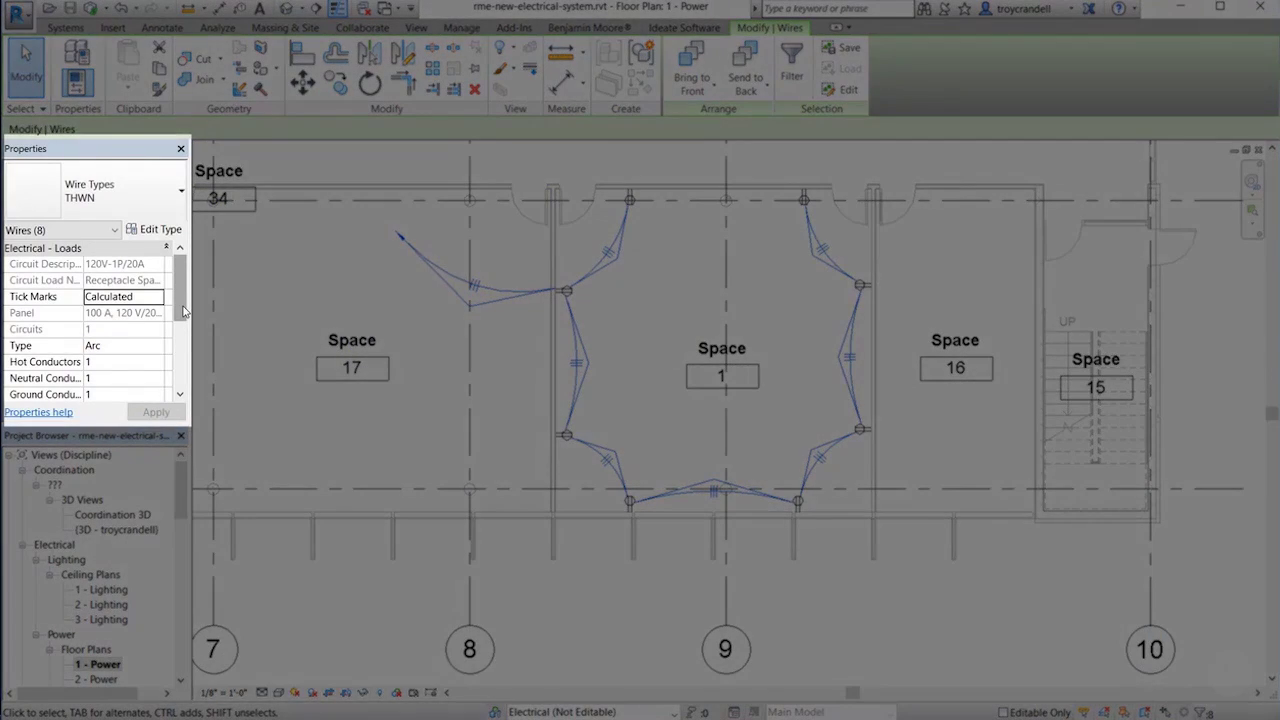
Set the wires' Hot, Neutral and Ground Conductors to 0 and apply, removing the tick marks.
{"action": "left_click_drag", "start_coordinate": [183, 311], "coordinate": [183, 316]}
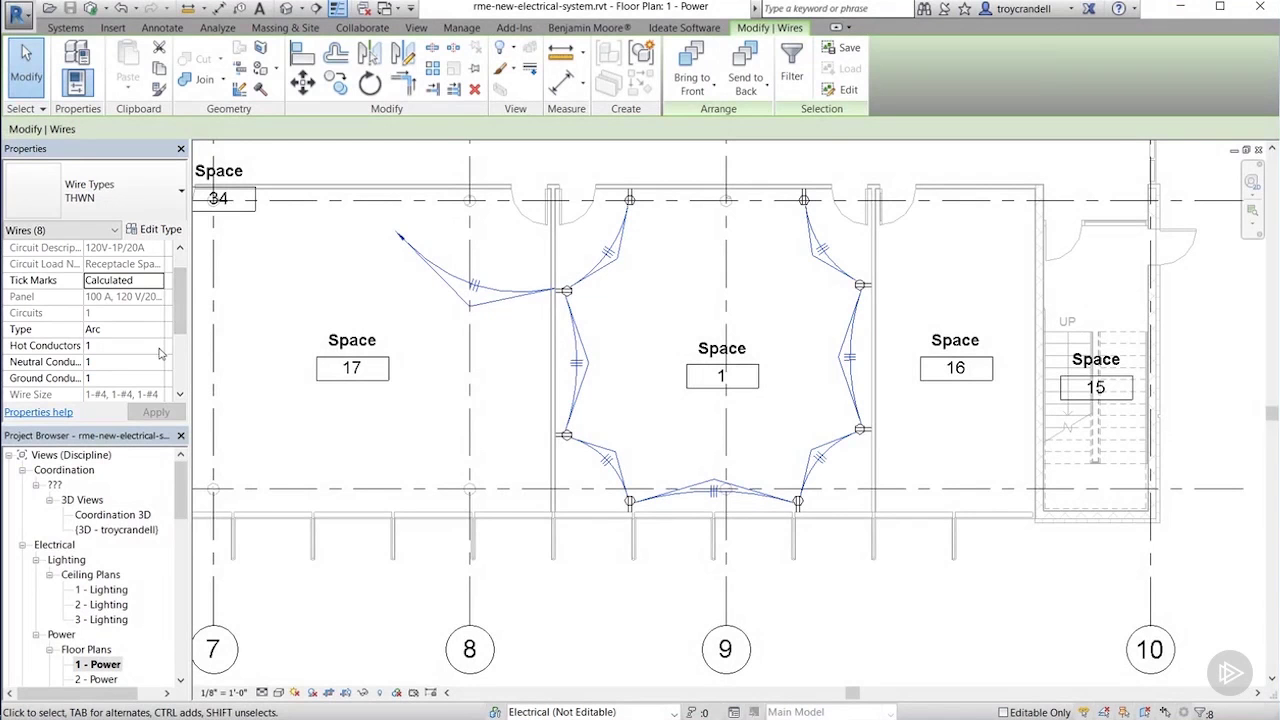
{"action": "left_click", "coordinate": [160, 351]}
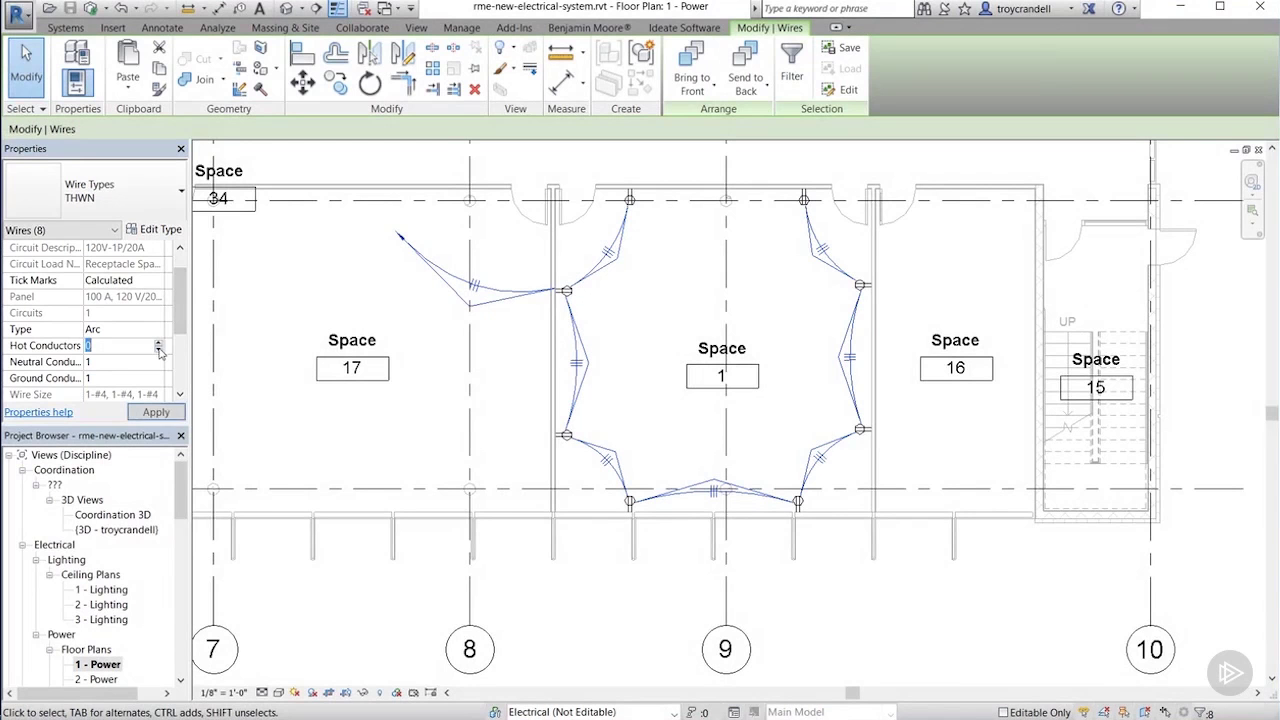
{"action": "left_click", "coordinate": [158, 368]}
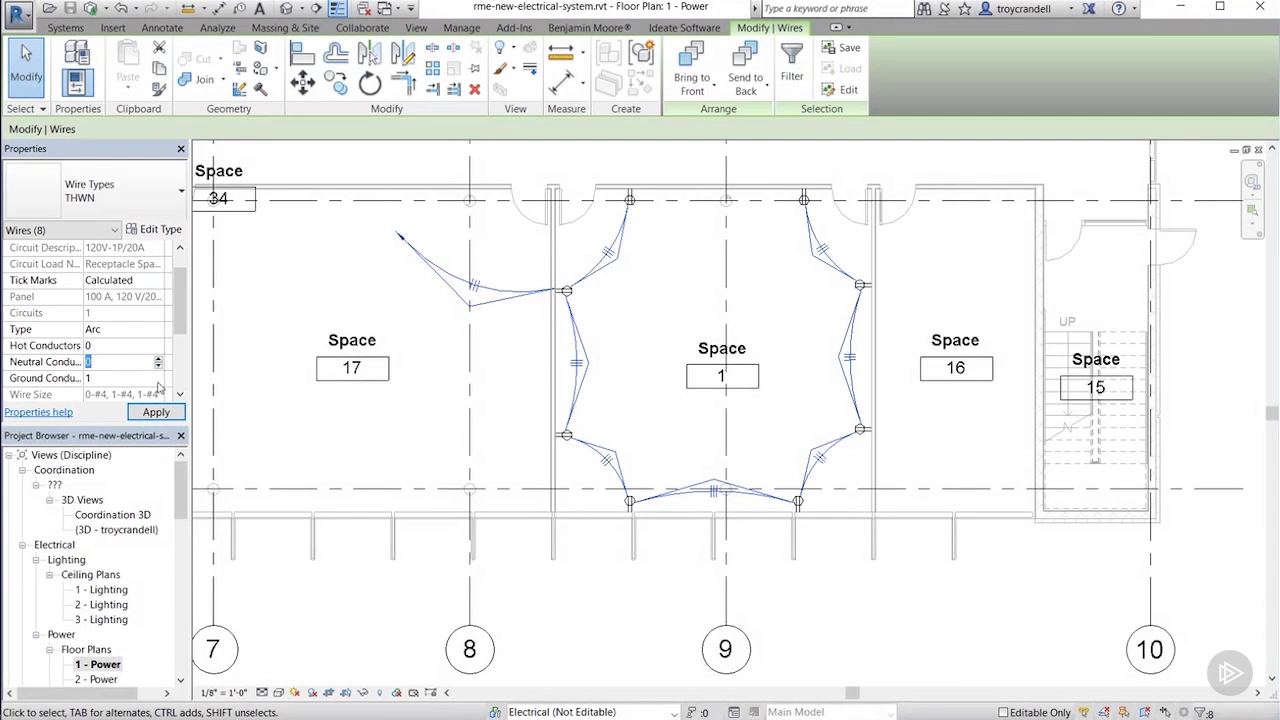
{"action": "left_click", "coordinate": [158, 378]}
{"action": "left_click", "coordinate": [158, 383]}
{"action": "left_click", "coordinate": [358, 429]}
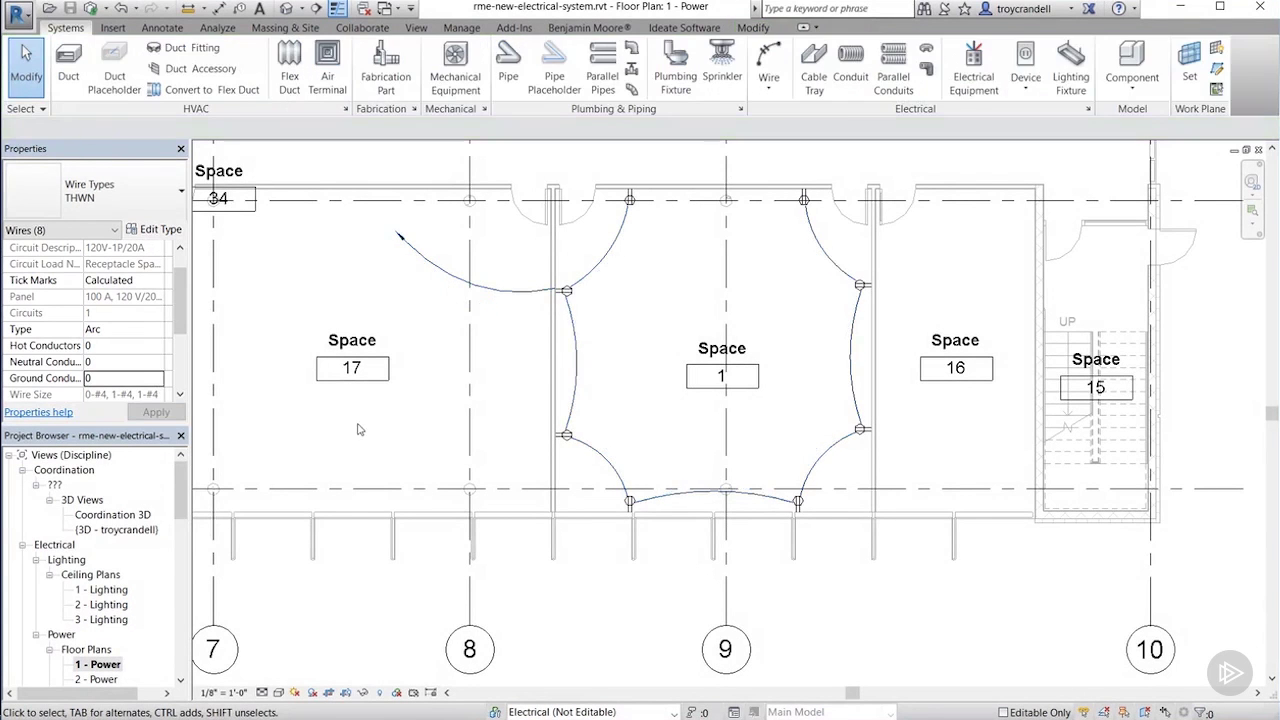
Tag the home run wire by category with no leader, showing circuit number 1.
{"action": "scroll", "coordinate": [676, 376], "scroll_direction": "down", "scroll_amount": 1}
{"action": "scroll", "coordinate": [676, 376], "scroll_direction": "down", "scroll_amount": 2}
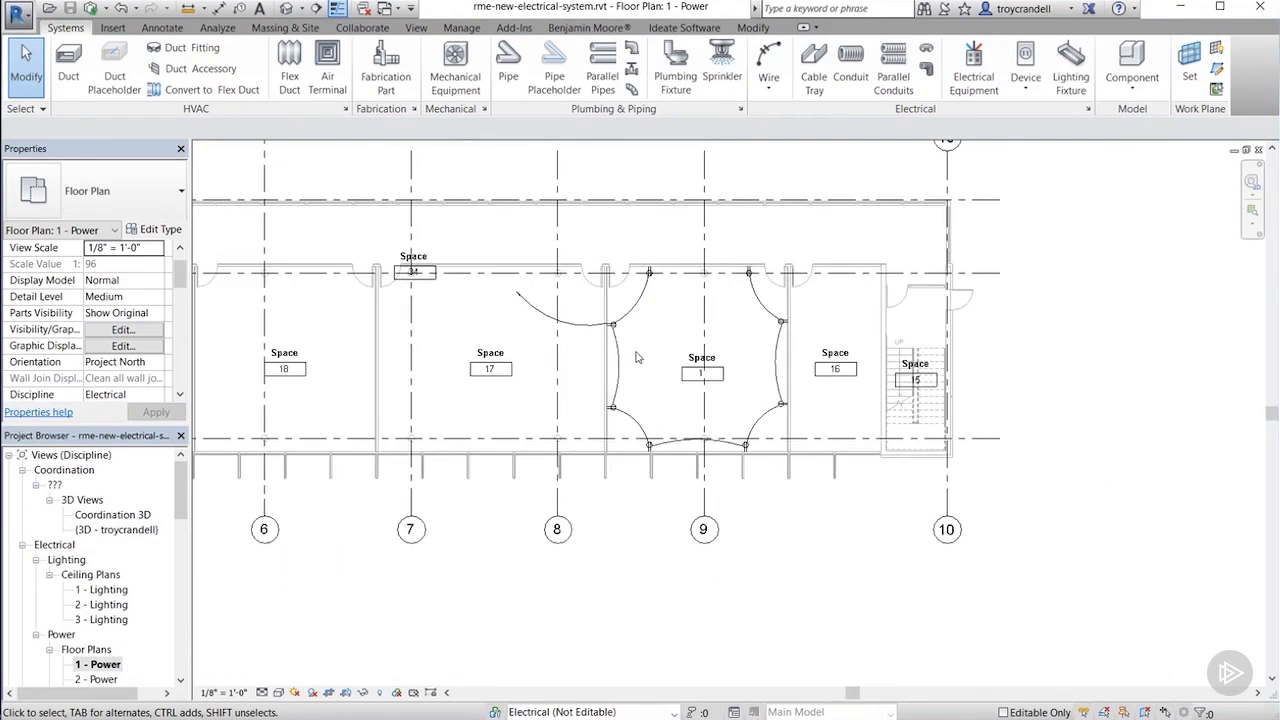
{"action": "middle_click_drag", "start_coordinate": [676, 376], "coordinate": [590, 380]}
{"action": "scroll", "coordinate": [568, 366], "scroll_direction": "up", "scroll_amount": 3}
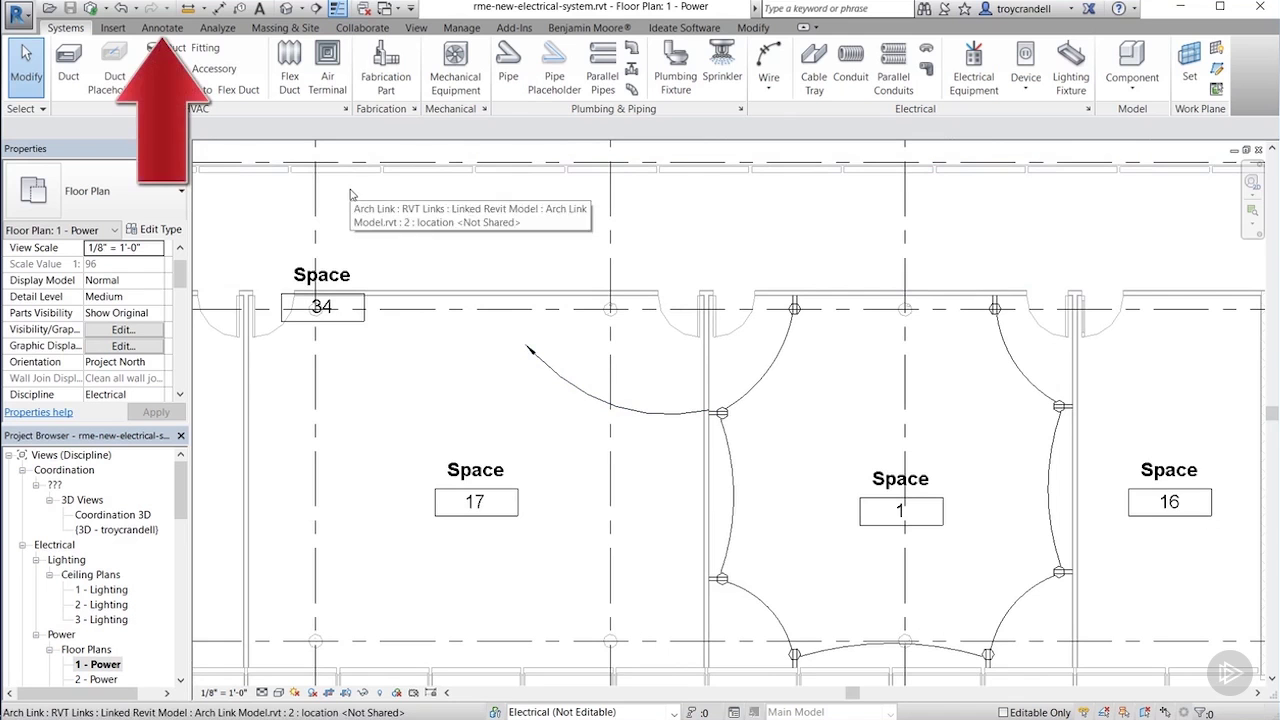
{"action": "left_click", "coordinate": [163, 28]}
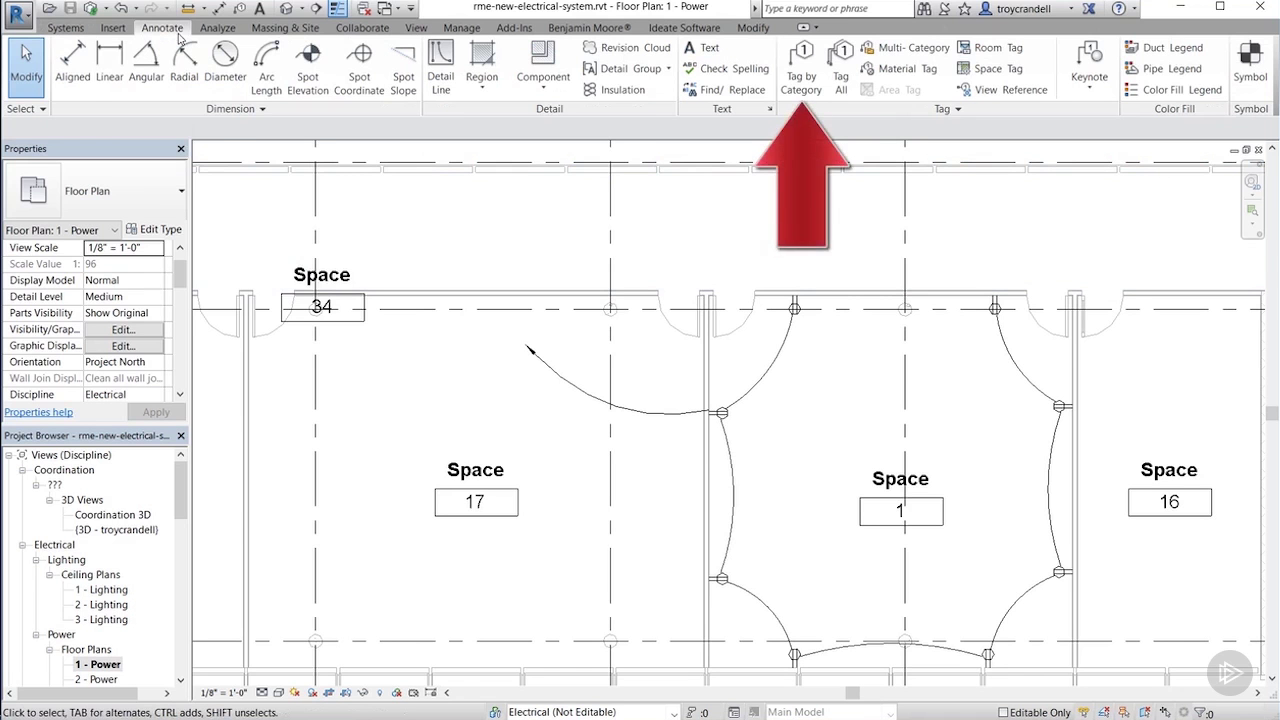
{"action": "left_click", "coordinate": [805, 87]}
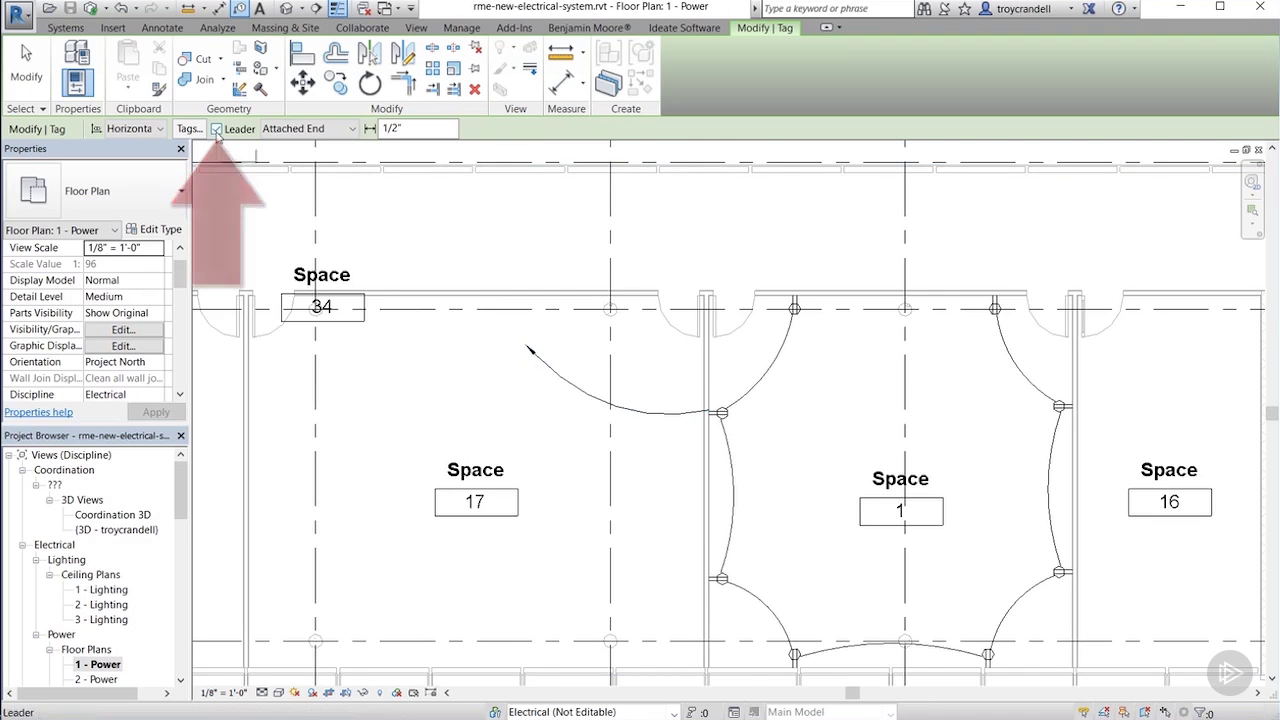
{"action": "left_click", "coordinate": [216, 128]}
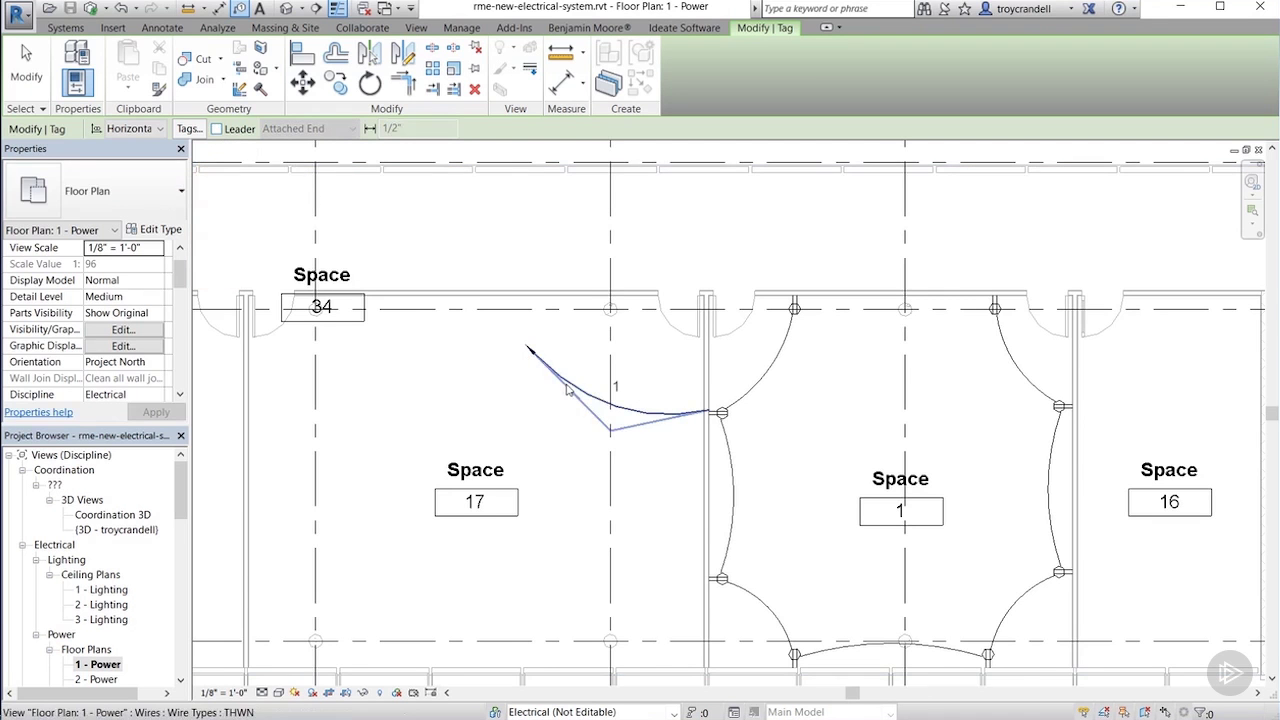
{"action": "left_click", "coordinate": [608, 376]}
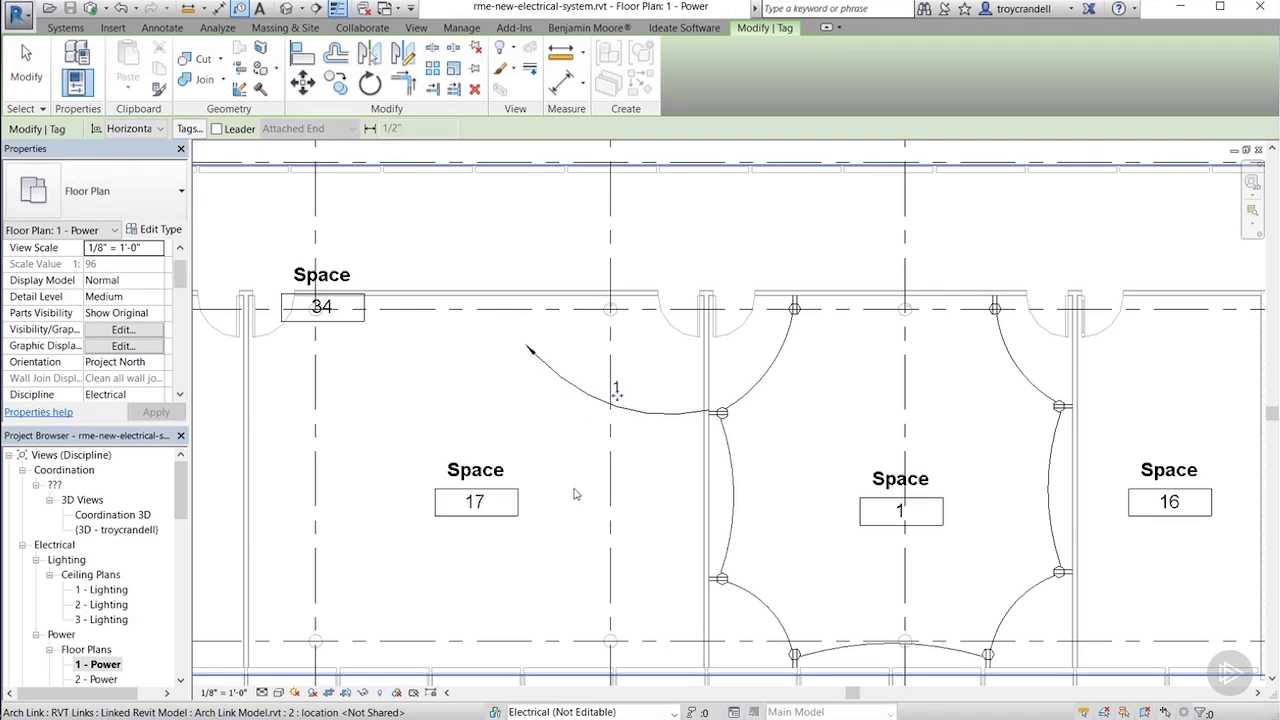